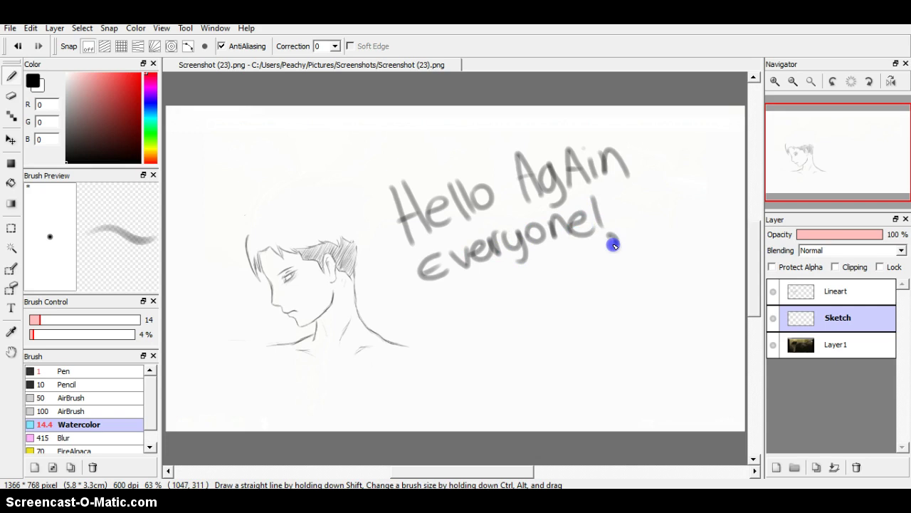
Erase the "Hello Again Everyone!" message from the Sketch layer with the eraser size set to 133
click(10, 94)
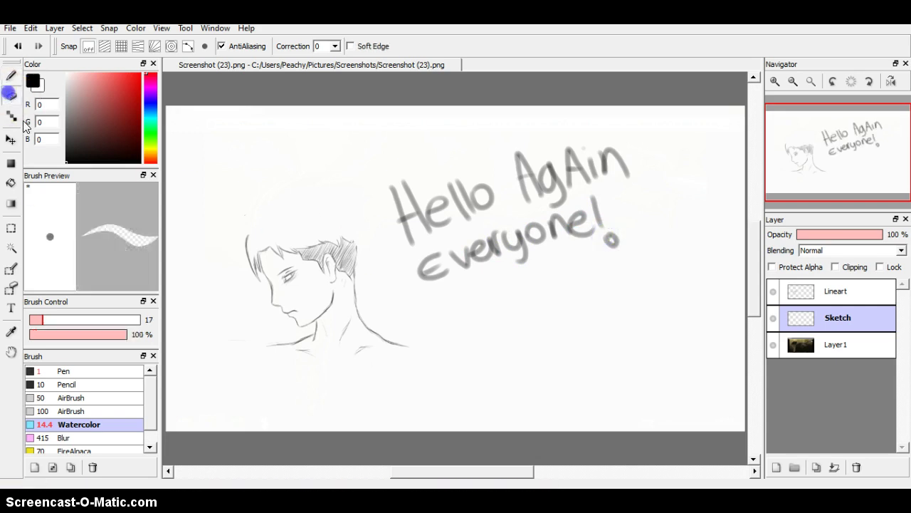
drag(104, 322, 125, 320)
mouse_move(360, 244)
mouse_down()
mouse_move(576, 212)
mouse_move(412, 222)
mouse_move(504, 237)
mouse_move(533, 149)
mouse_move(540, 257)
mouse_move(536, 135)
mouse_move(573, 260)
mouse_move(586, 186)
mouse_up()
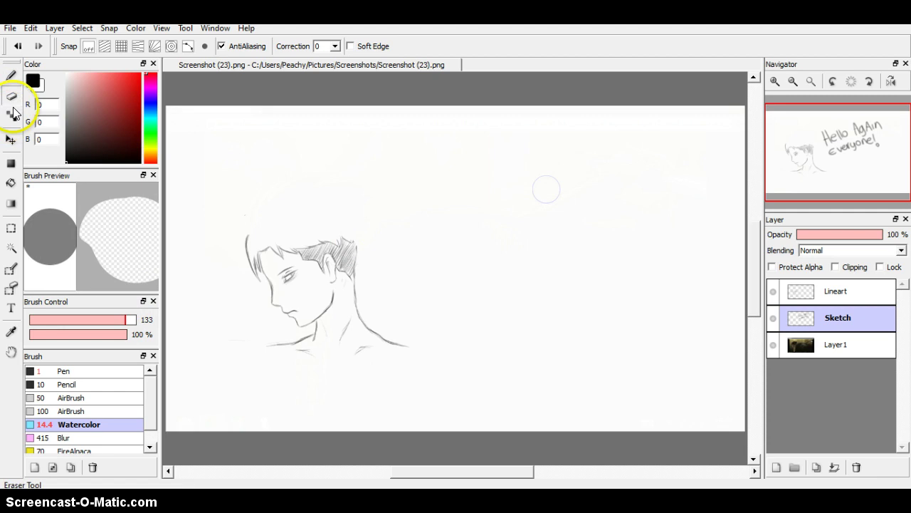
Draw a speech bubble containing a grumpy scribble beside the head with the Pen brush at size 1
click(11, 75)
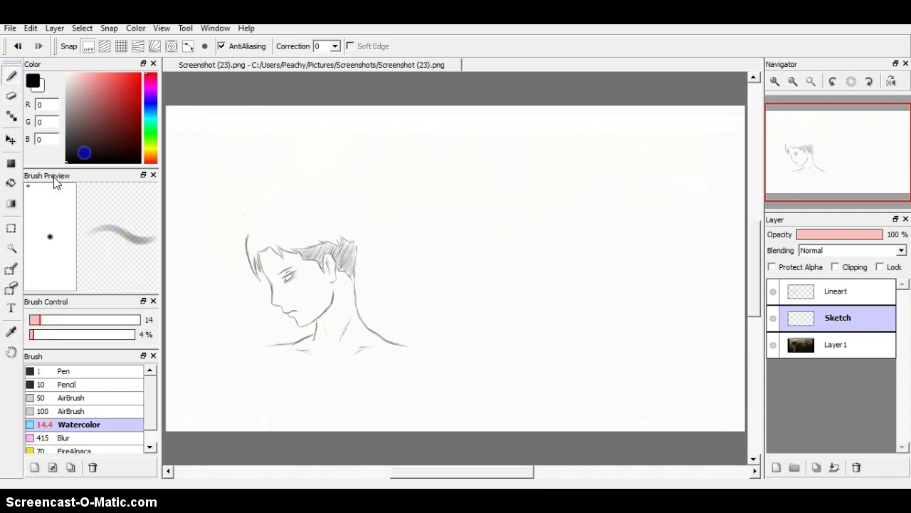
click(68, 371)
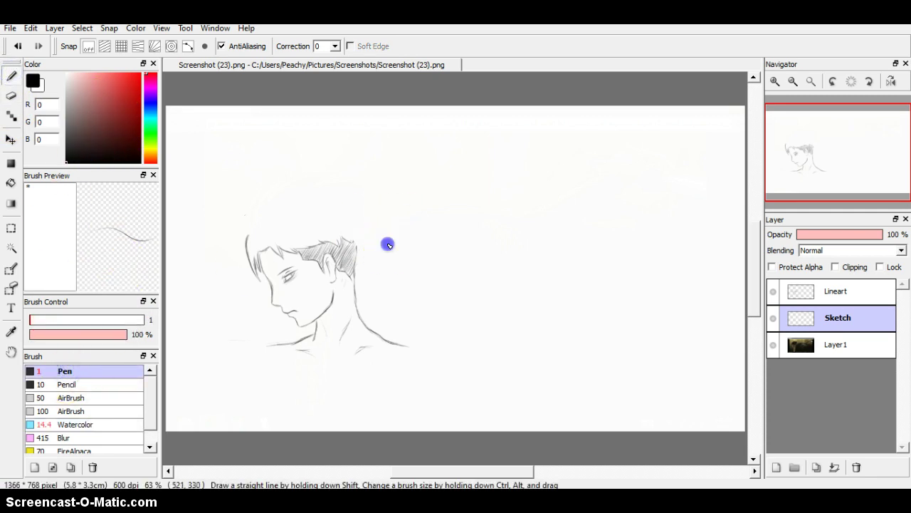
mouse_move(388, 244)
mouse_down()
mouse_move(416, 194)
mouse_move(435, 242)
mouse_move(440, 234)
mouse_move(419, 207)
mouse_move(439, 226)
mouse_up()
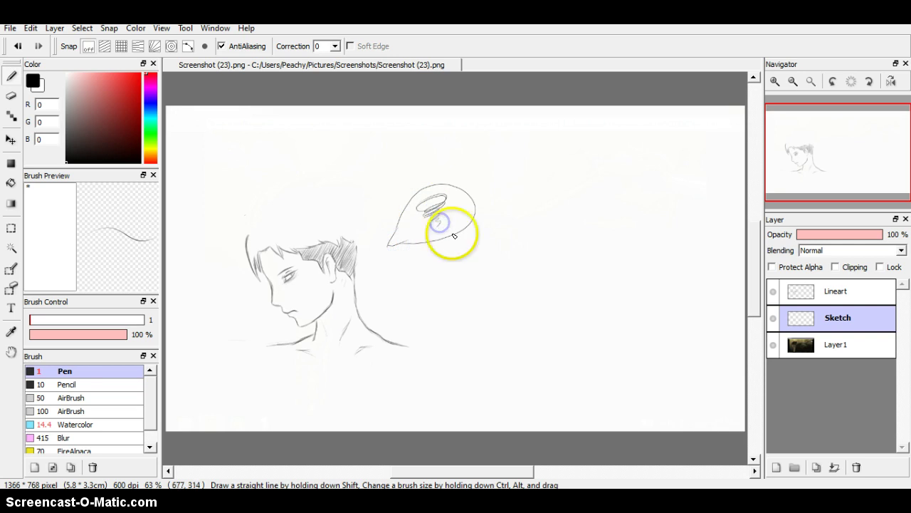
Set the Pen size to 7 and handwrite "Grumpy Heichou is cutest Heichou!" beside the speech bubble
click(33, 319)
drag(511, 211, 510, 225)
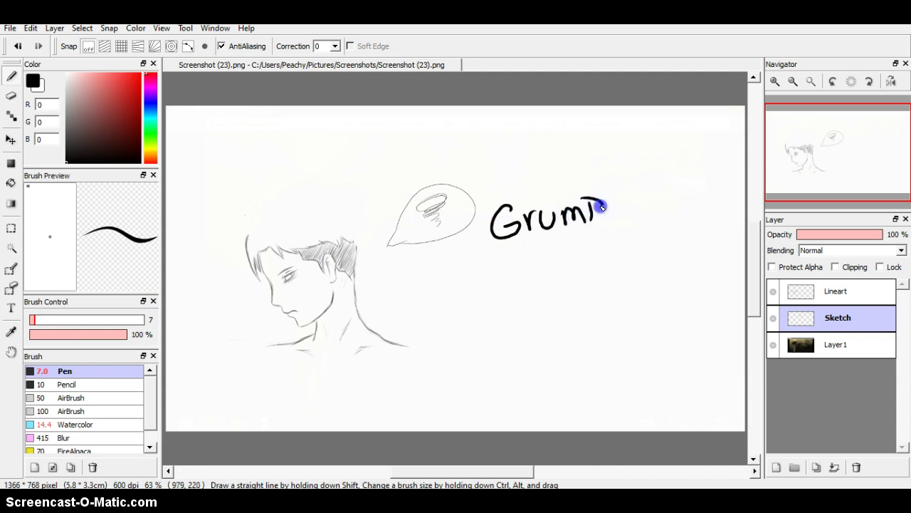
drag(602, 206, 602, 205)
drag(507, 250, 512, 275)
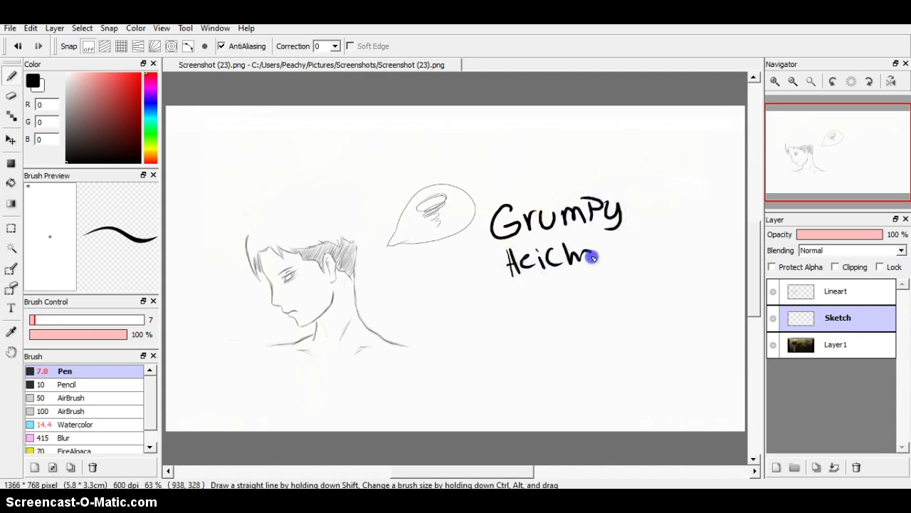
drag(593, 259, 606, 245)
mouse_move(531, 294)
mouse_down()
mouse_move(578, 287)
mouse_move(590, 294)
mouse_move(600, 273)
mouse_move(601, 288)
mouse_move(621, 277)
mouse_move(650, 285)
mouse_up()
drag(532, 328, 539, 337)
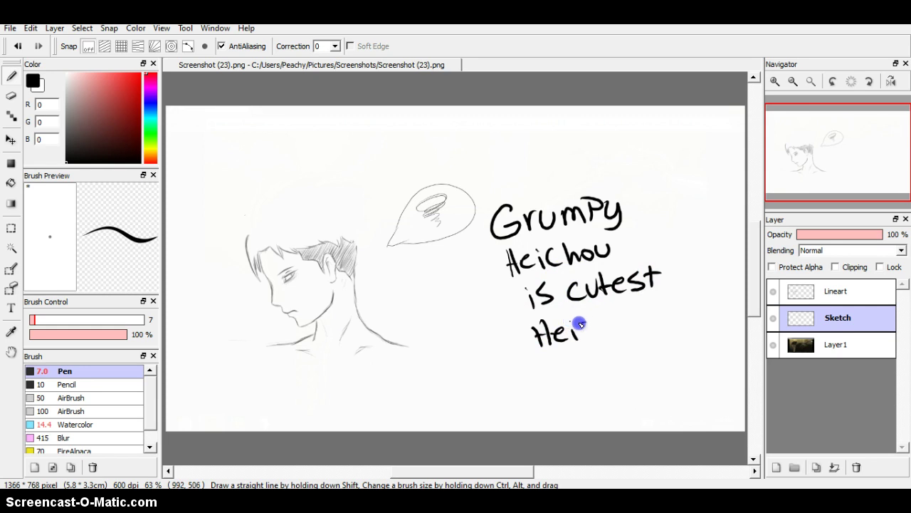
mouse_move(591, 326)
mouse_down()
mouse_move(583, 343)
mouse_move(614, 328)
mouse_up()
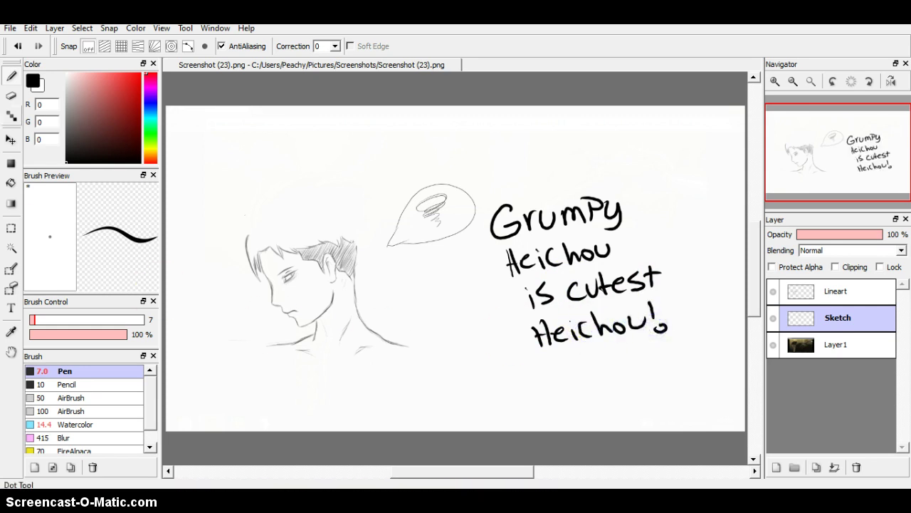
Erase the speech bubble and the "Grumpy Heichou is cutest Heichou!" message from the Sketch layer
click(11, 96)
mouse_move(620, 316)
mouse_down()
mouse_move(652, 333)
mouse_move(622, 276)
mouse_move(520, 303)
mouse_move(571, 311)
mouse_move(573, 228)
mouse_move(524, 227)
mouse_move(443, 205)
mouse_move(433, 175)
mouse_up()
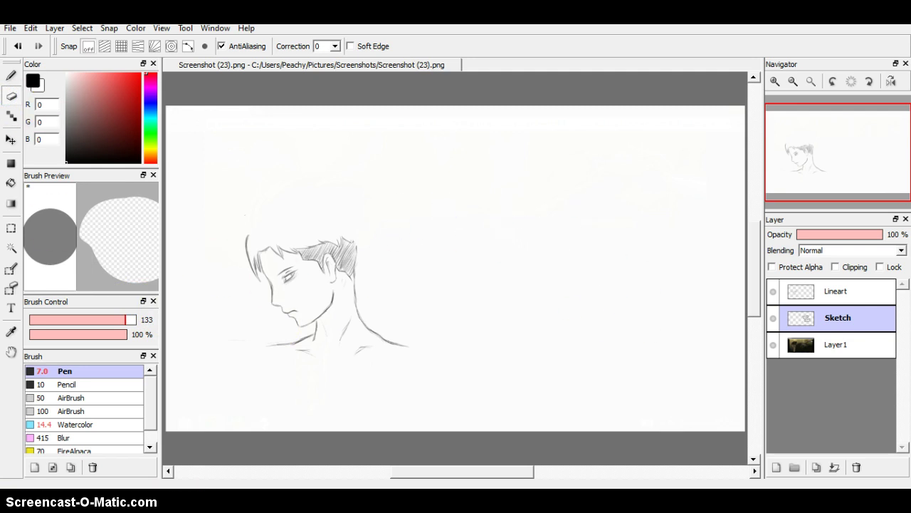
Handwrite "Im in love with Attack on" over two lines beside the head with the size 7 Pen in black
click(12, 79)
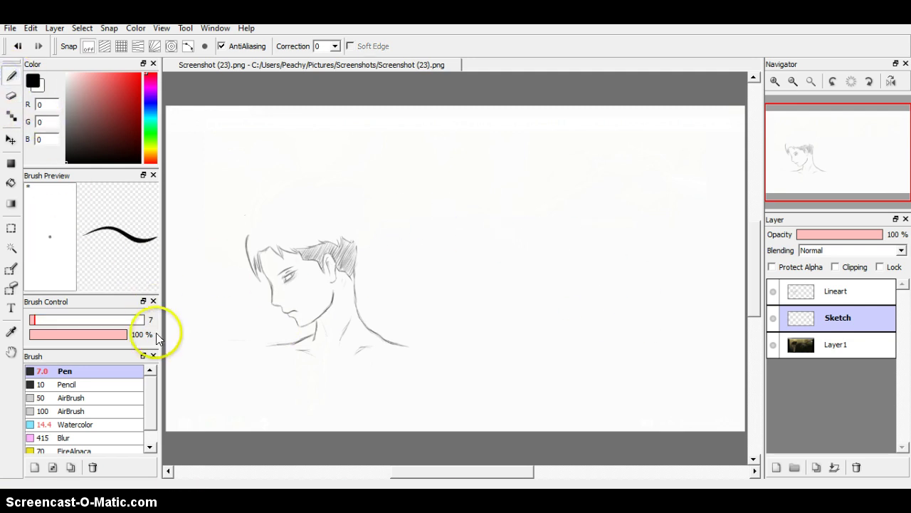
drag(369, 186, 369, 186)
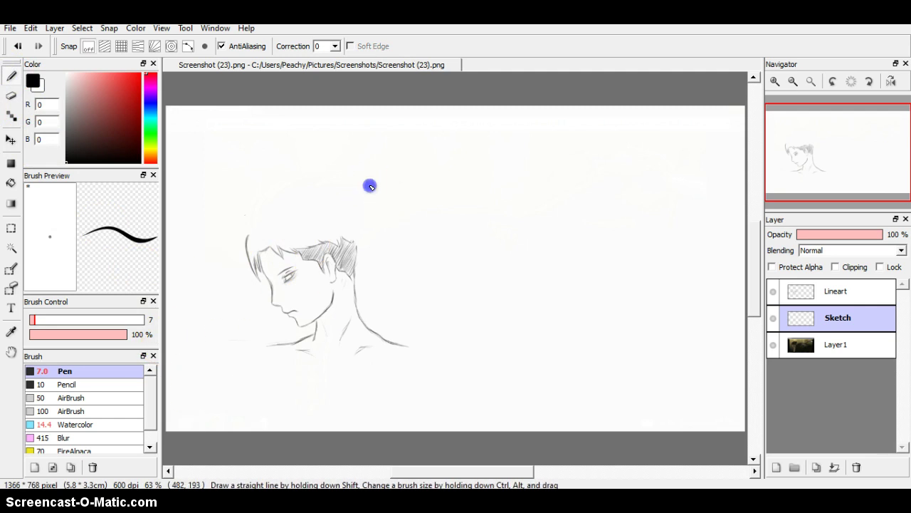
mouse_move(442, 189)
mouse_down()
mouse_move(472, 200)
mouse_move(509, 187)
mouse_up()
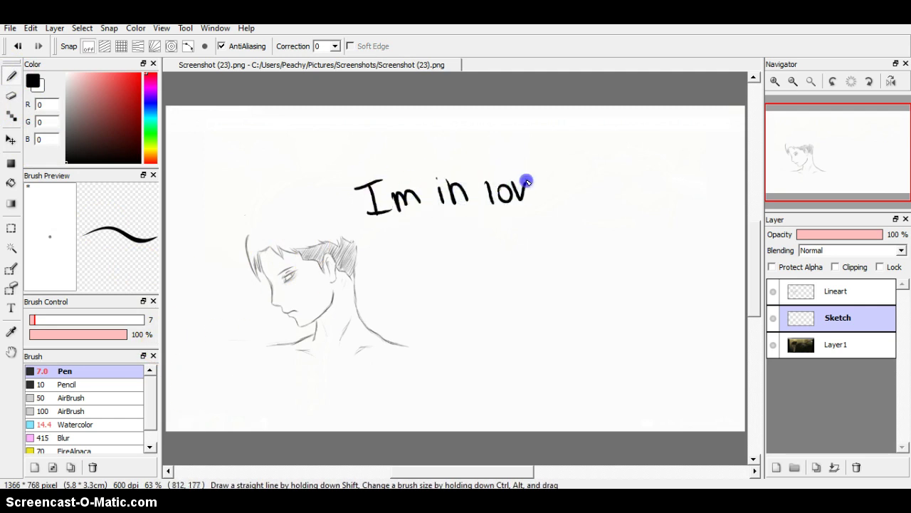
mouse_move(578, 191)
mouse_down()
mouse_move(621, 168)
mouse_move(639, 192)
mouse_up()
drag(401, 256, 420, 255)
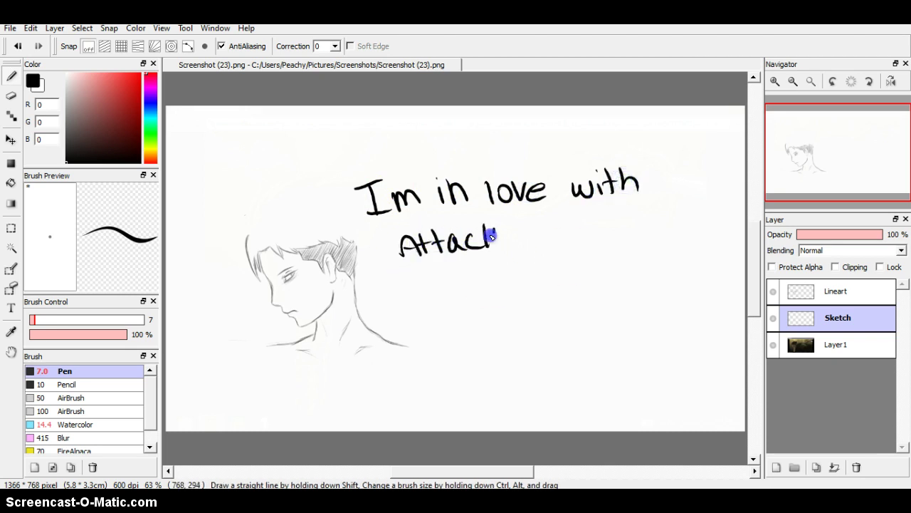
mouse_move(491, 234)
mouse_down()
mouse_move(507, 246)
mouse_move(536, 225)
mouse_move(572, 244)
mouse_up()
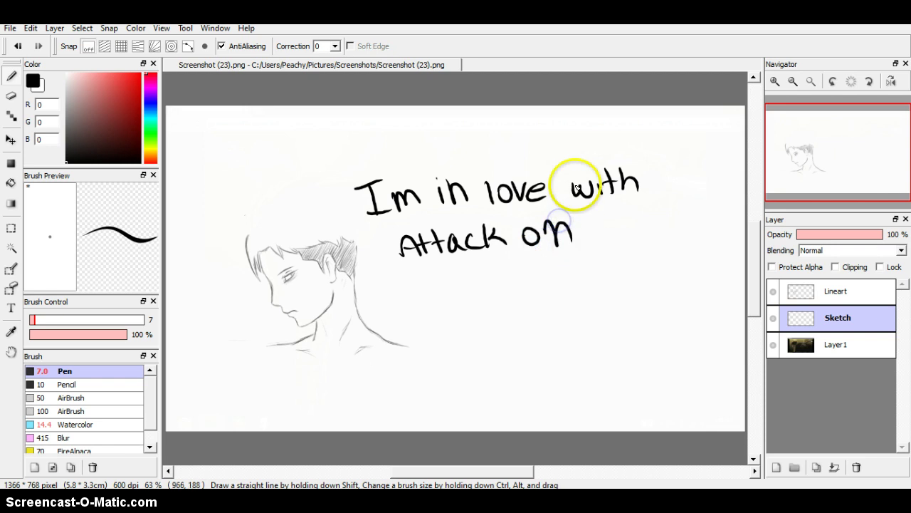
Continue the black handwritten message with a third line reading "Titan character..."
drag(455, 297, 446, 281)
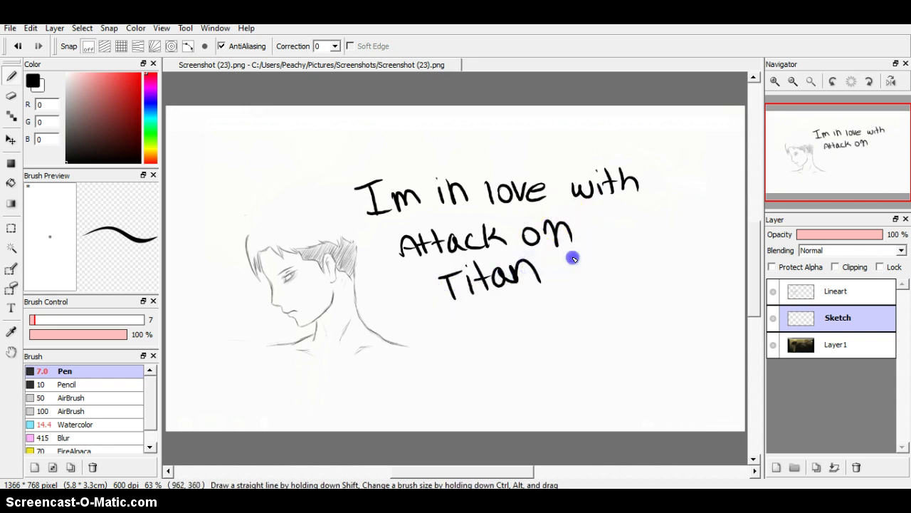
drag(601, 256, 606, 271)
drag(616, 254, 650, 257)
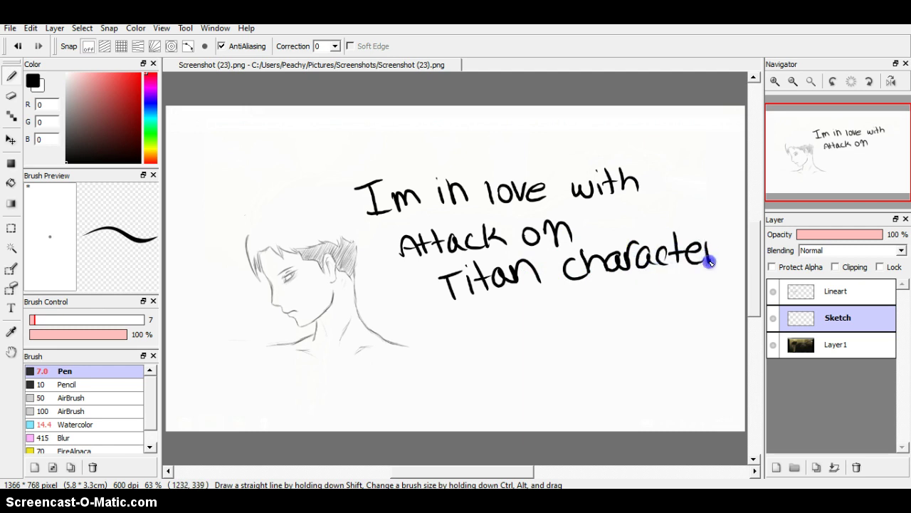
drag(710, 263, 723, 241)
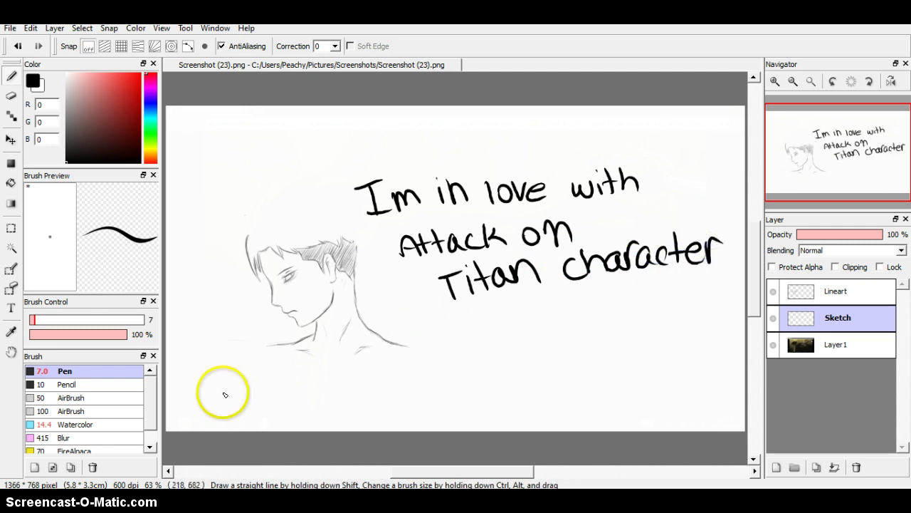
click(722, 258)
click(731, 257)
click(738, 255)
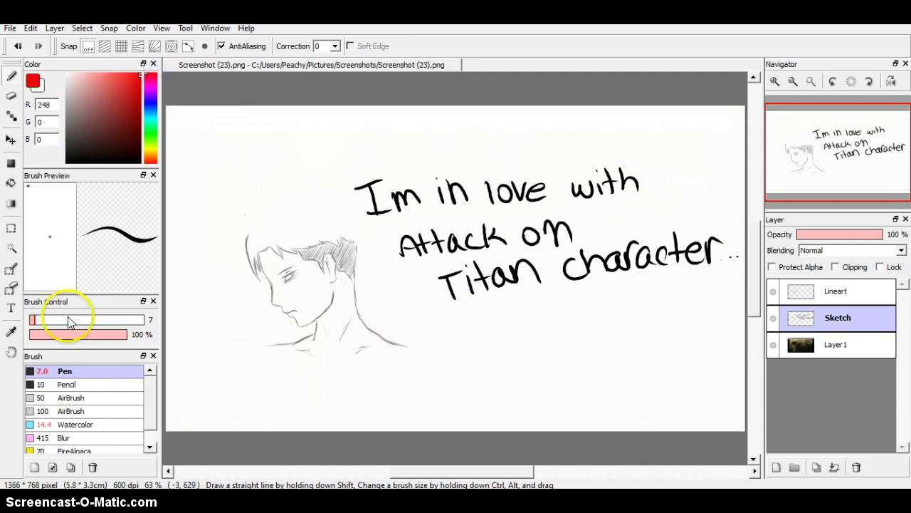
Set the Pen size to 40 and write "CAPTAIN Levi!" in large red letters across the canvas, topping the last "i" with a heart
drag(32, 320, 59, 320)
mouse_move(222, 326)
mouse_down()
mouse_move(212, 367)
mouse_move(274, 360)
mouse_up()
drag(245, 339, 300, 332)
mouse_move(326, 304)
mouse_down()
mouse_move(323, 333)
mouse_move(366, 332)
mouse_move(363, 323)
mouse_move(402, 315)
mouse_move(396, 306)
mouse_move(430, 312)
mouse_move(464, 336)
mouse_up()
mouse_move(518, 299)
mouse_down()
mouse_move(532, 348)
mouse_move(590, 295)
mouse_move(621, 298)
mouse_up()
drag(638, 300, 637, 328)
click(630, 288)
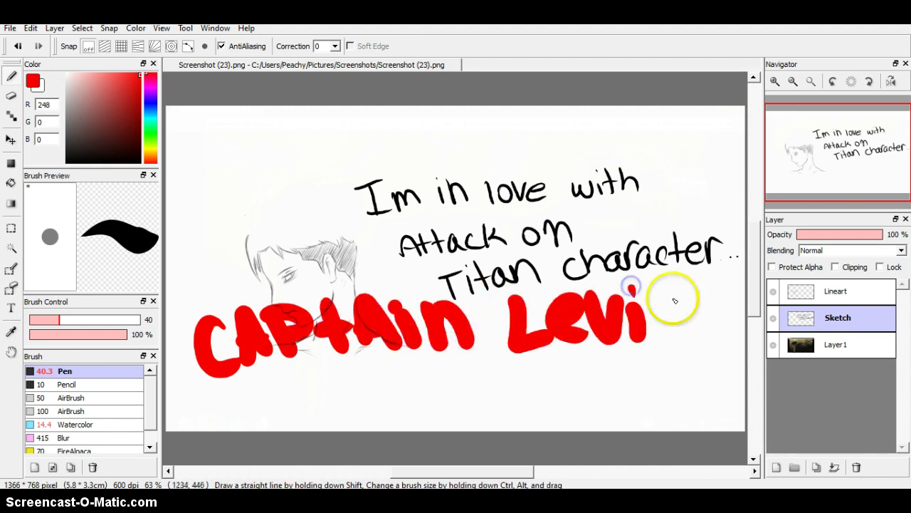
mouse_move(628, 288)
mouse_down()
mouse_move(651, 285)
mouse_move(644, 293)
mouse_move(679, 329)
mouse_up()
click(683, 358)
drag(699, 363, 701, 374)
Draw red hearts below the "CAPTAIN Levi!" lettering and over the head and the start of the black message
drag(426, 396, 494, 391)
drag(269, 262, 288, 255)
drag(296, 212, 289, 261)
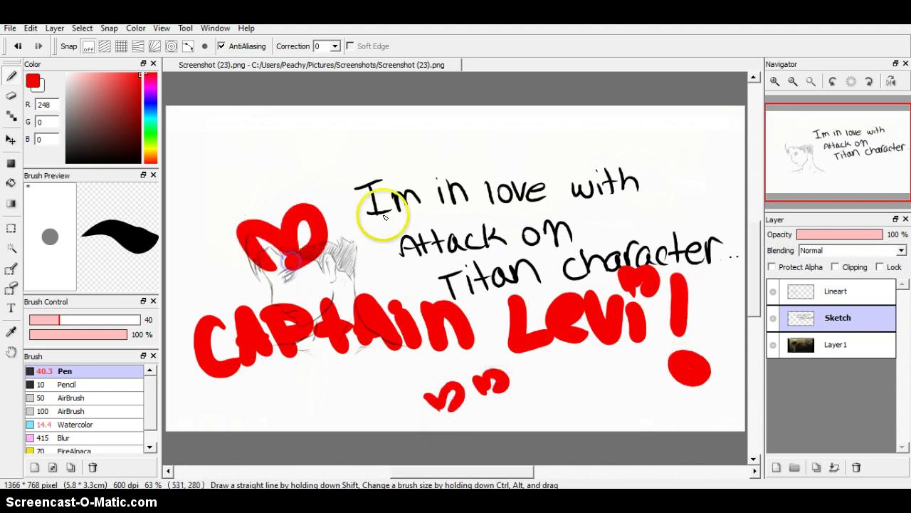
drag(366, 163, 398, 240)
mouse_move(392, 171)
mouse_down()
mouse_move(463, 246)
mouse_move(498, 235)
mouse_move(387, 152)
mouse_move(338, 293)
mouse_up()
Set the eraser size to 268 and erase all the lettering and hearts from the Sketch layer
click(11, 95)
drag(59, 320, 141, 322)
mouse_move(516, 313)
mouse_down()
mouse_move(476, 385)
mouse_move(537, 178)
mouse_move(278, 204)
mouse_move(298, 234)
mouse_move(575, 224)
mouse_move(545, 112)
mouse_move(677, 339)
mouse_move(685, 415)
mouse_up()
Set the Pen size to 7 and handwrite "Sorry" in red above the head
click(10, 75)
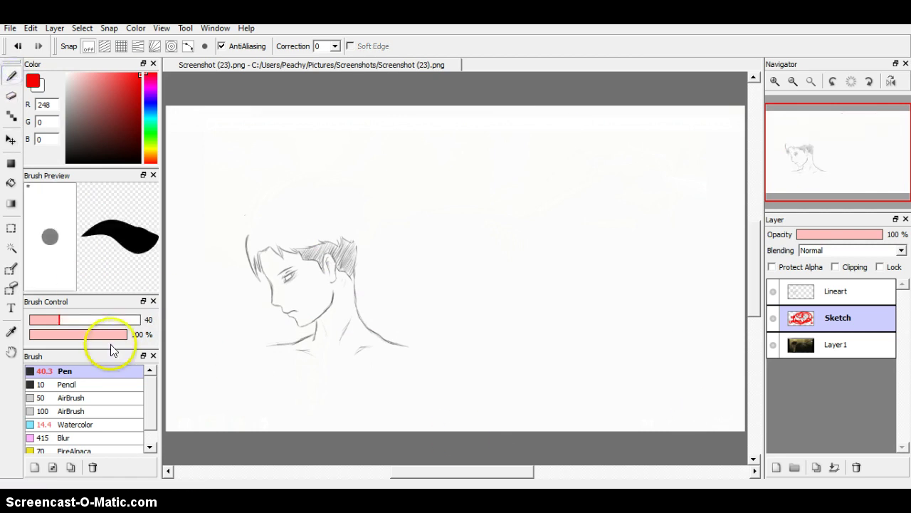
drag(56, 321, 32, 319)
mouse_move(288, 136)
mouse_down()
mouse_move(261, 147)
mouse_move(271, 167)
mouse_up()
mouse_move(295, 154)
mouse_down()
mouse_move(302, 161)
mouse_move(307, 151)
mouse_up()
mouse_move(315, 163)
mouse_down()
mouse_move(314, 134)
mouse_move(331, 150)
mouse_move(351, 139)
mouse_up()
drag(344, 139, 355, 158)
drag(367, 137, 360, 171)
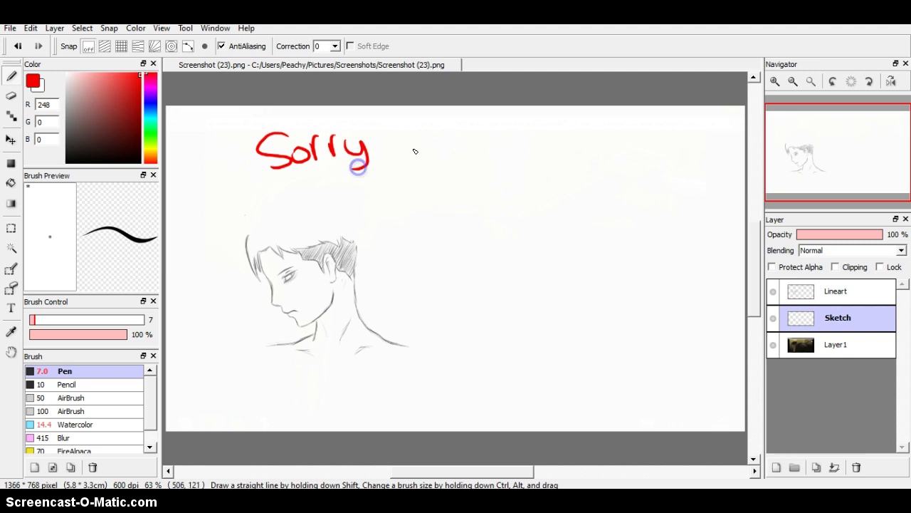
Complete the red handwritten message with "Im fangirling off the walls..." after "Sorry"
drag(401, 134, 420, 133)
drag(416, 136, 414, 158)
mouse_move(408, 158)
mouse_down()
mouse_move(464, 137)
mouse_move(502, 136)
mouse_move(519, 151)
mouse_up()
drag(500, 145, 542, 154)
mouse_move(548, 154)
mouse_down()
mouse_move(575, 164)
mouse_move(587, 147)
mouse_move(581, 133)
mouse_move(612, 144)
mouse_up()
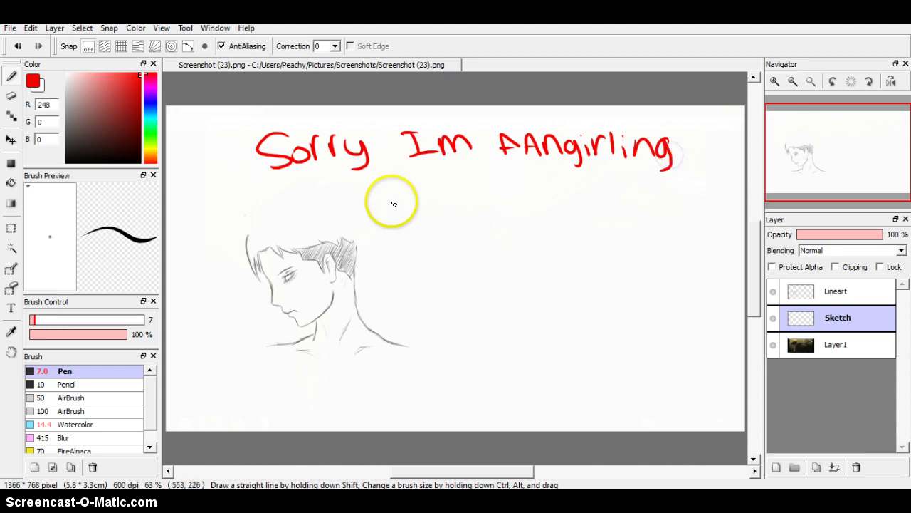
drag(406, 193, 413, 204)
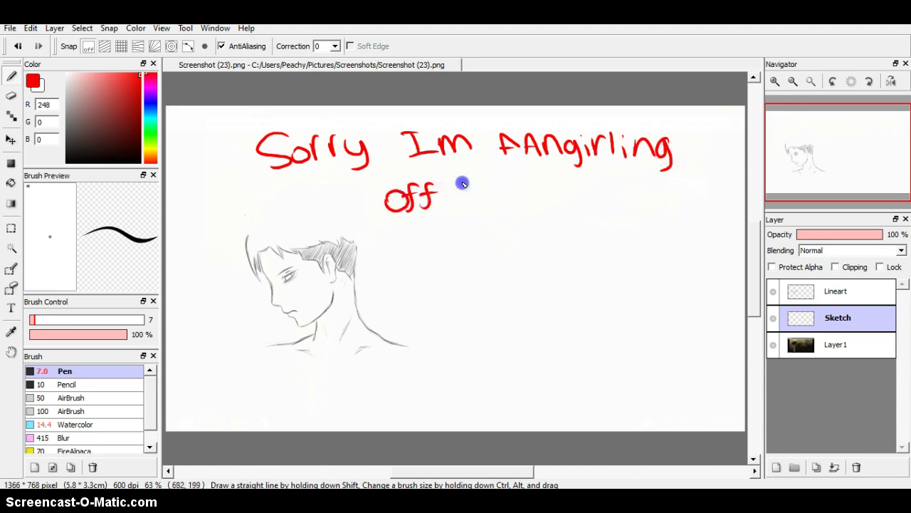
mouse_move(512, 188)
mouse_down()
mouse_move(520, 205)
mouse_move(542, 199)
mouse_up()
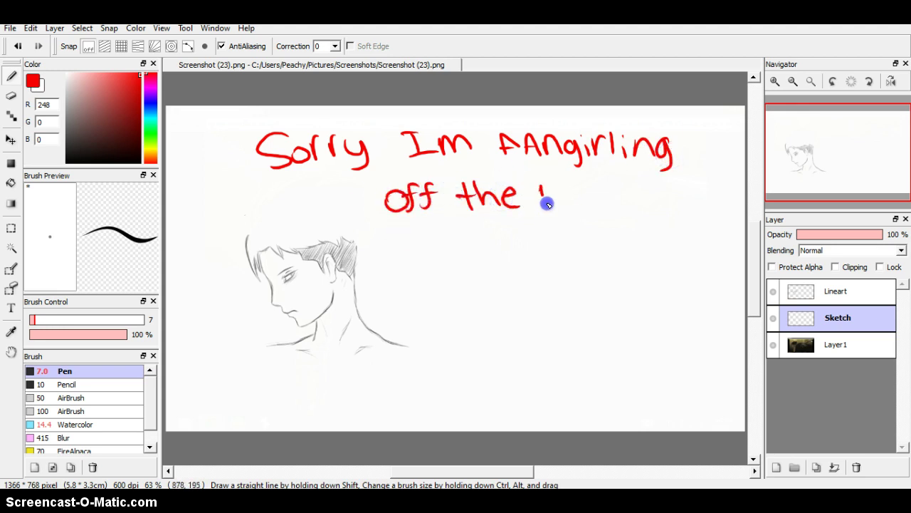
drag(595, 189, 604, 202)
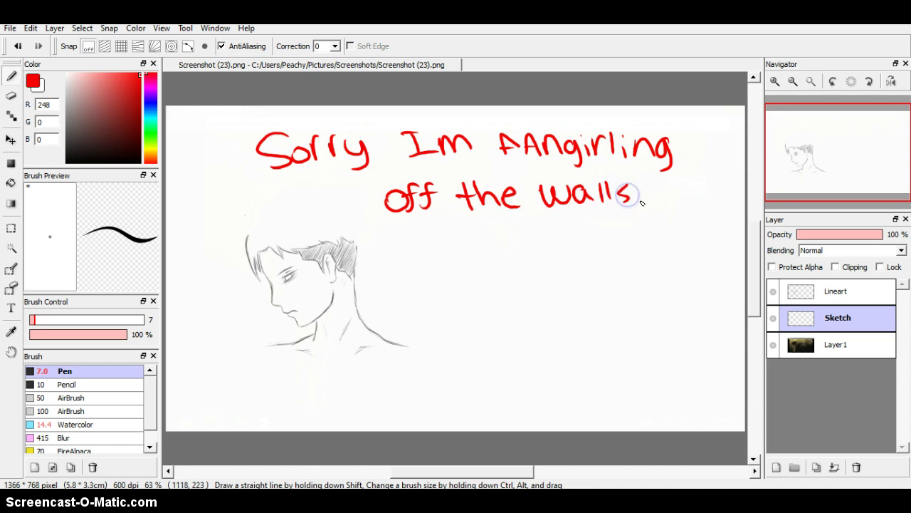
Erase the "Sorry Im fangirling off the walls..." message from the Sketch layer
click(9, 97)
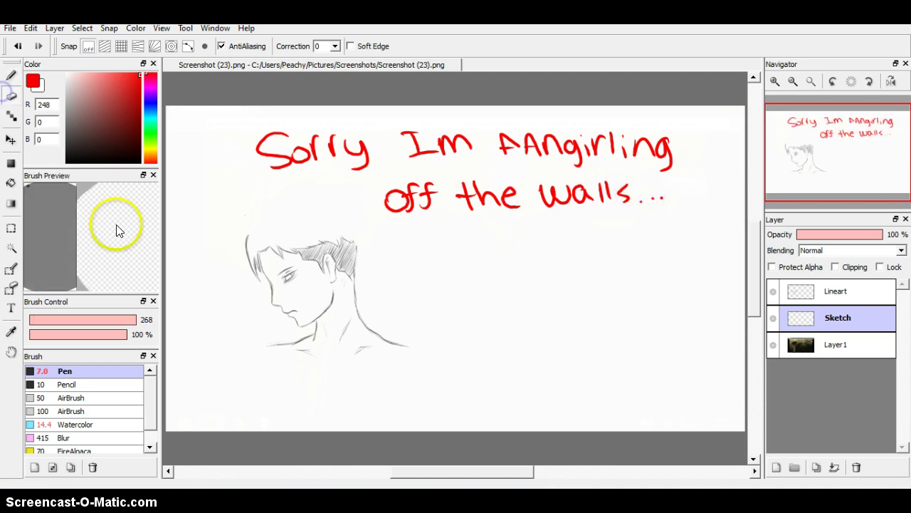
mouse_move(445, 189)
mouse_down()
mouse_move(508, 187)
mouse_move(584, 116)
mouse_move(624, 195)
mouse_up()
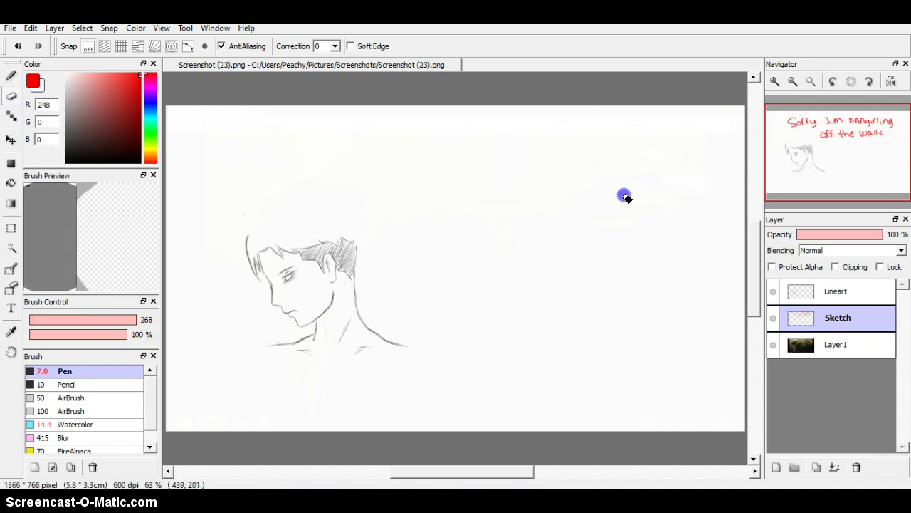
Handwrite "So yeah!" in red above the head with the size 7 Pen
click(11, 75)
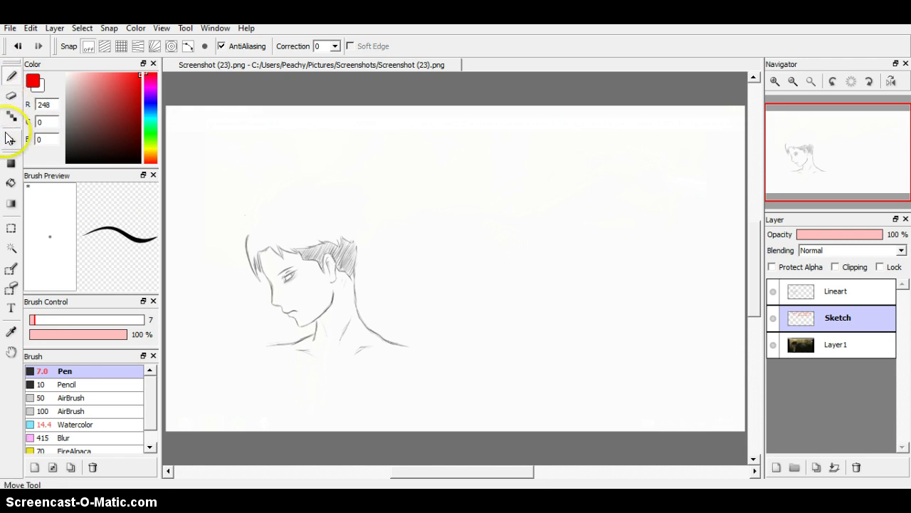
mouse_move(287, 163)
mouse_down()
mouse_move(323, 166)
mouse_move(332, 155)
mouse_move(403, 178)
mouse_up()
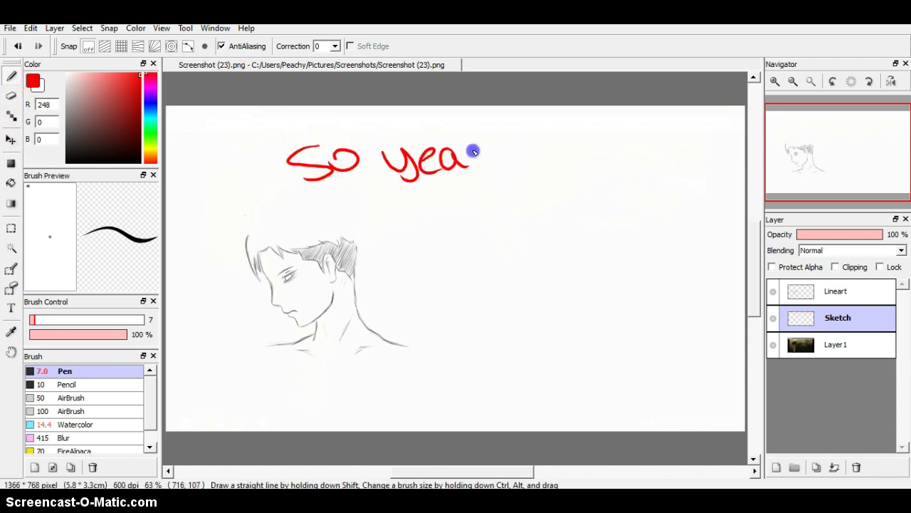
drag(466, 135, 507, 168)
drag(514, 135, 521, 161)
click(523, 166)
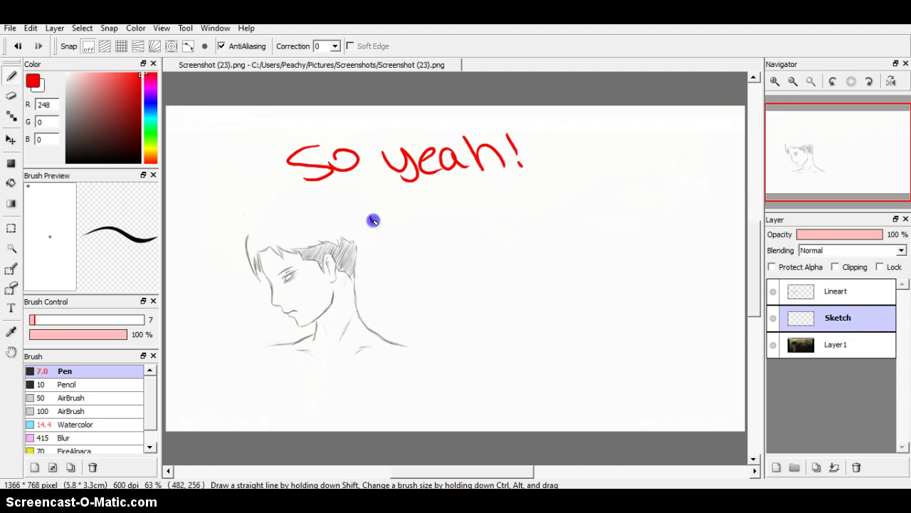
Handwrite "Another Sneak Peek of Drawings" in red with the size 7 Pen below "So yeah!"
mouse_move(370, 222)
mouse_down()
mouse_move(422, 205)
mouse_move(477, 204)
mouse_up()
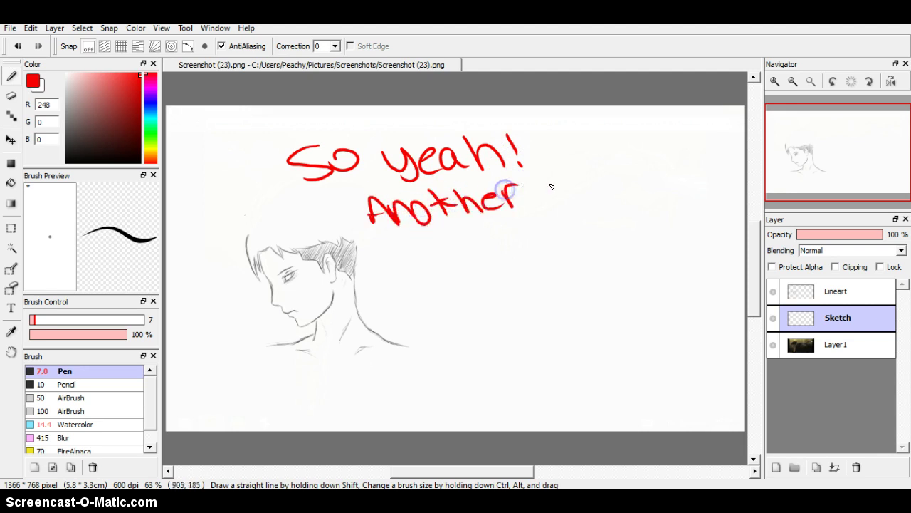
mouse_move(553, 180)
mouse_down()
mouse_move(546, 191)
mouse_move(605, 204)
mouse_move(667, 201)
mouse_up()
drag(396, 252, 414, 268)
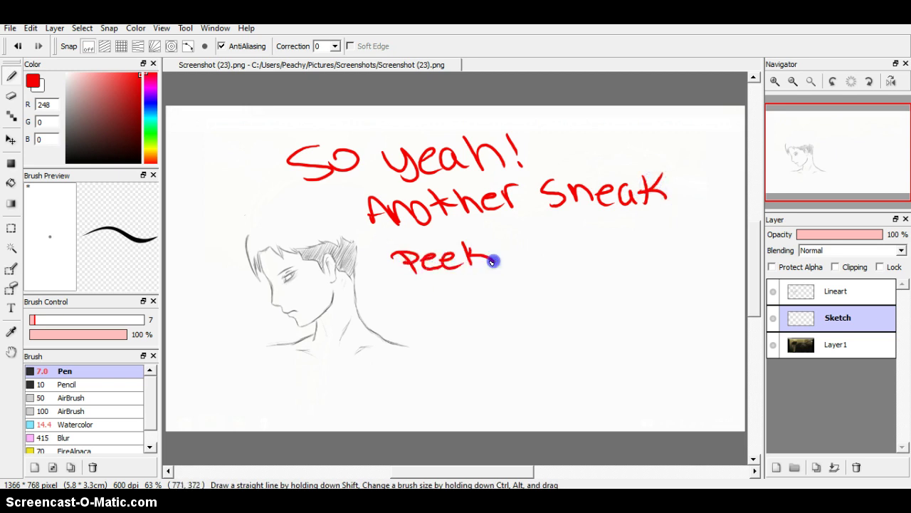
drag(521, 233, 531, 232)
mouse_move(518, 247)
mouse_down()
mouse_move(534, 240)
mouse_move(566, 258)
mouse_up()
drag(559, 239, 566, 258)
drag(588, 245, 593, 254)
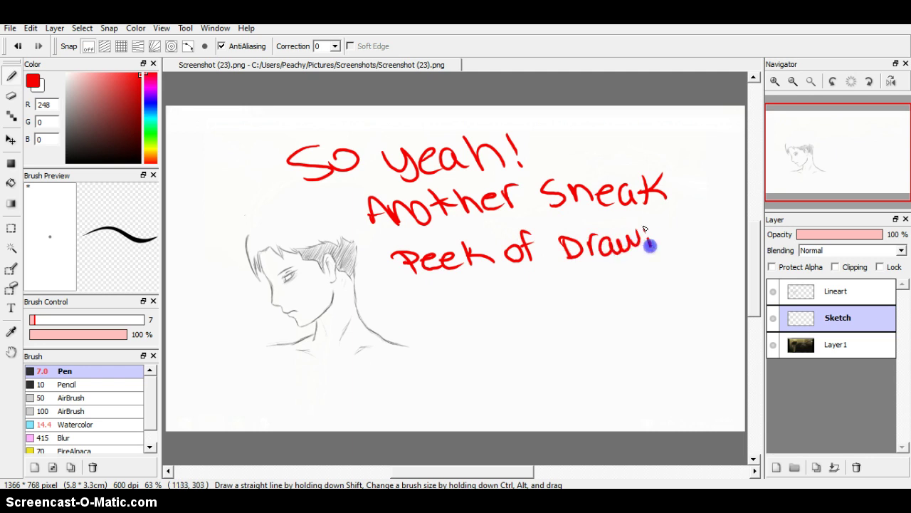
drag(715, 227, 707, 248)
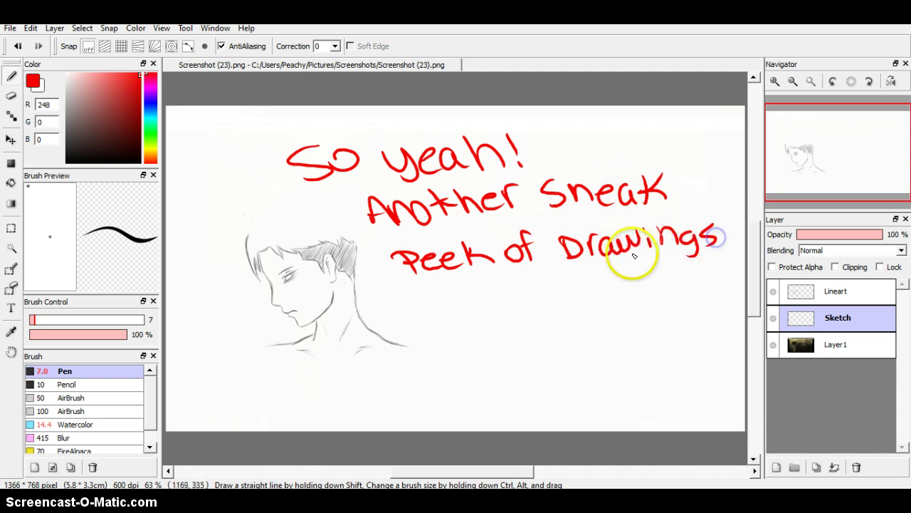
Add "Me and burrito" in red handwriting below "Drawings", with "(wzw)" and an upward arrow underneath
drag(423, 314, 444, 302)
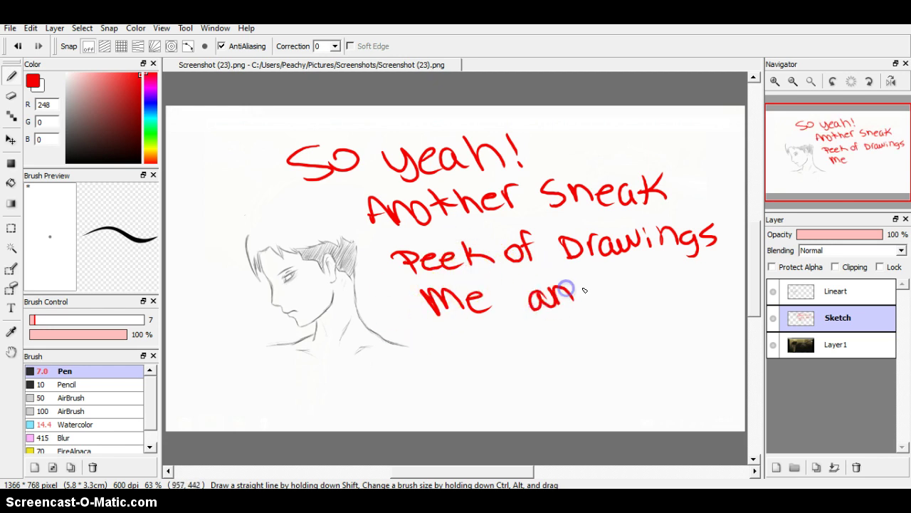
drag(611, 275, 619, 292)
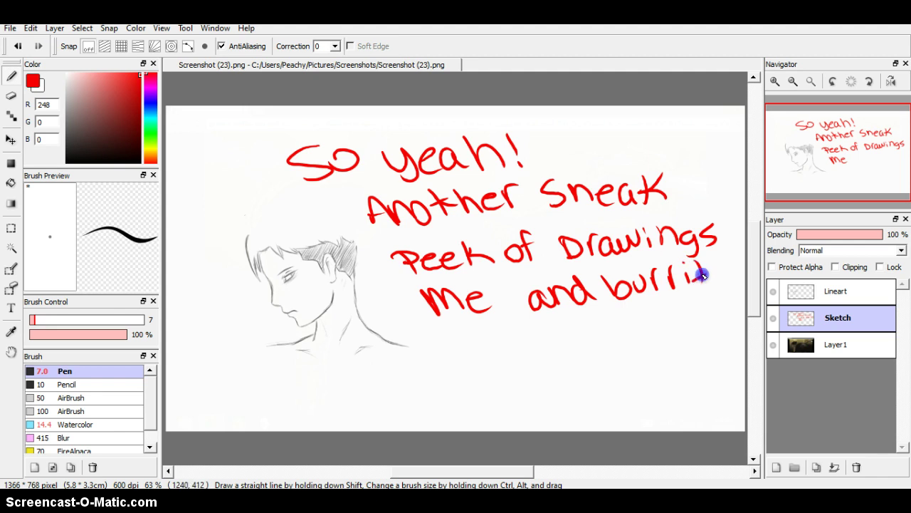
drag(715, 268, 718, 269)
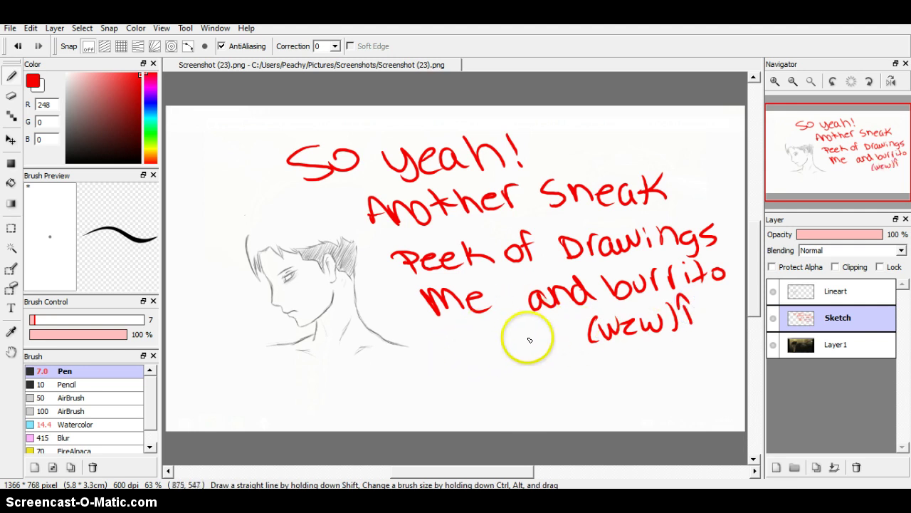
Erase the whole "So yeah!" message and handwrite "This Water Color" in red beside the head
click(11, 94)
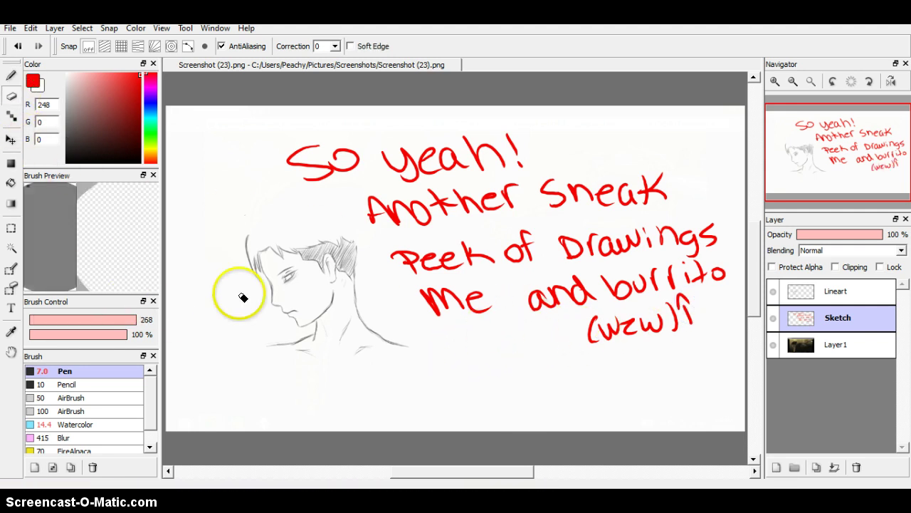
mouse_move(243, 298)
mouse_down()
mouse_move(580, 329)
mouse_move(522, 338)
mouse_move(463, 309)
mouse_move(380, 118)
mouse_up()
click(11, 75)
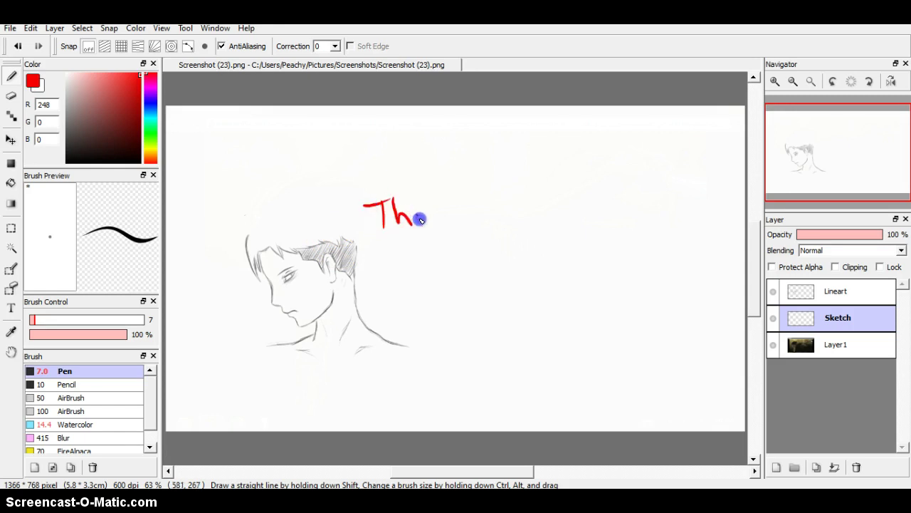
drag(430, 213, 463, 225)
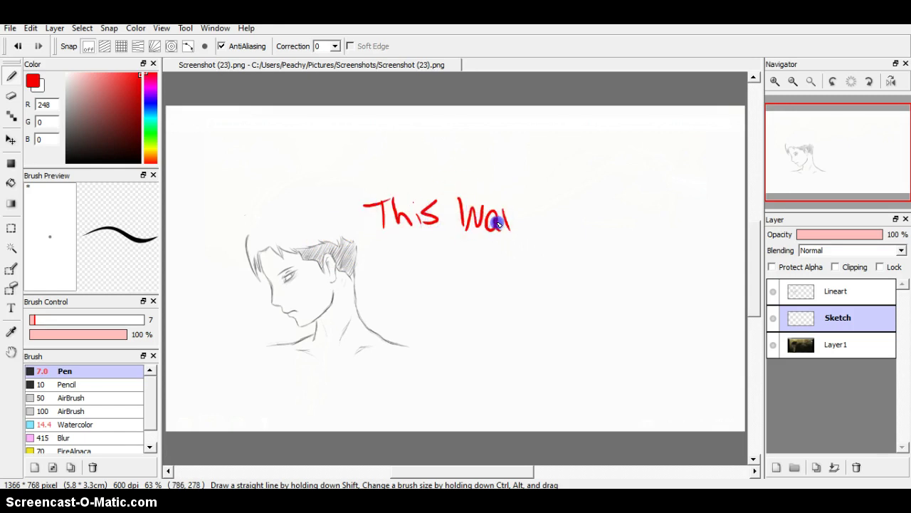
mouse_move(570, 221)
mouse_down()
mouse_move(627, 245)
mouse_move(646, 229)
mouse_up()
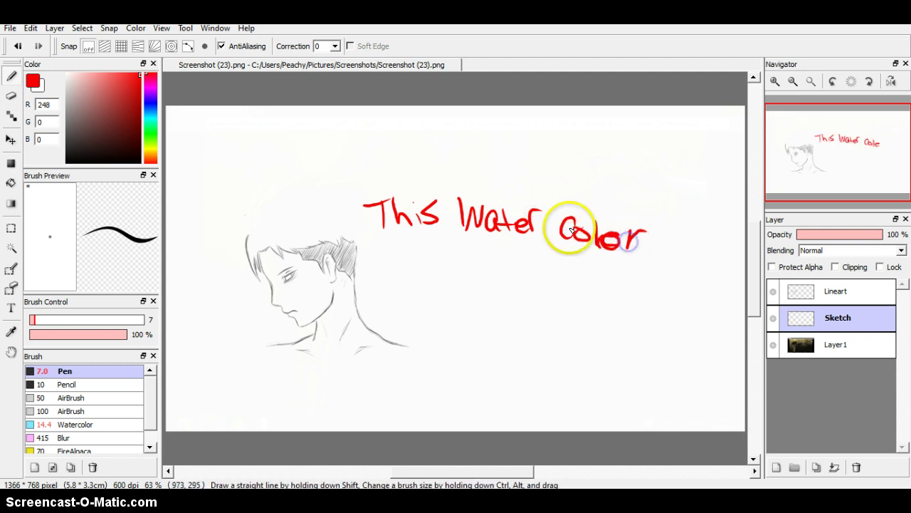
Handwrite "(sucky handwriting)" in red below "This Water Color" and add a smiley face under it
drag(421, 251, 426, 280)
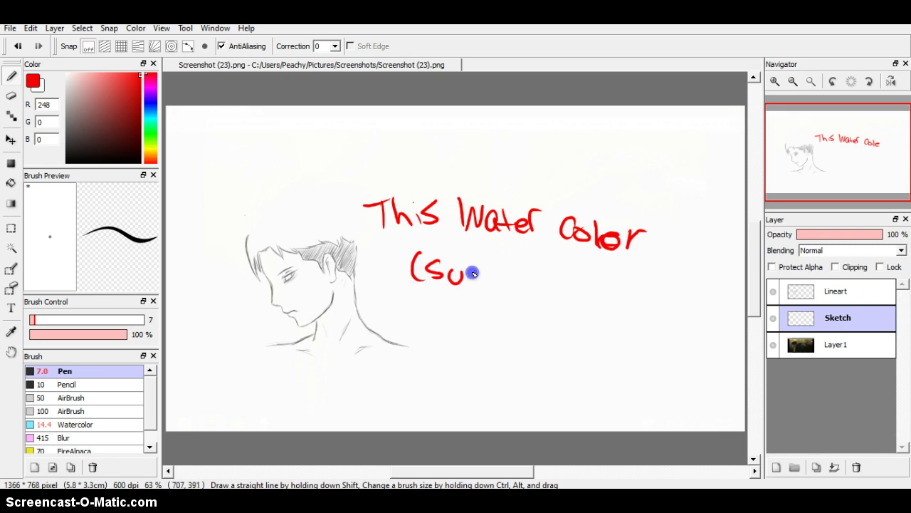
mouse_move(526, 285)
mouse_down()
mouse_move(527, 296)
mouse_move(551, 279)
mouse_move(592, 292)
mouse_up()
mouse_move(605, 285)
mouse_down()
mouse_move(595, 297)
mouse_move(639, 298)
mouse_up()
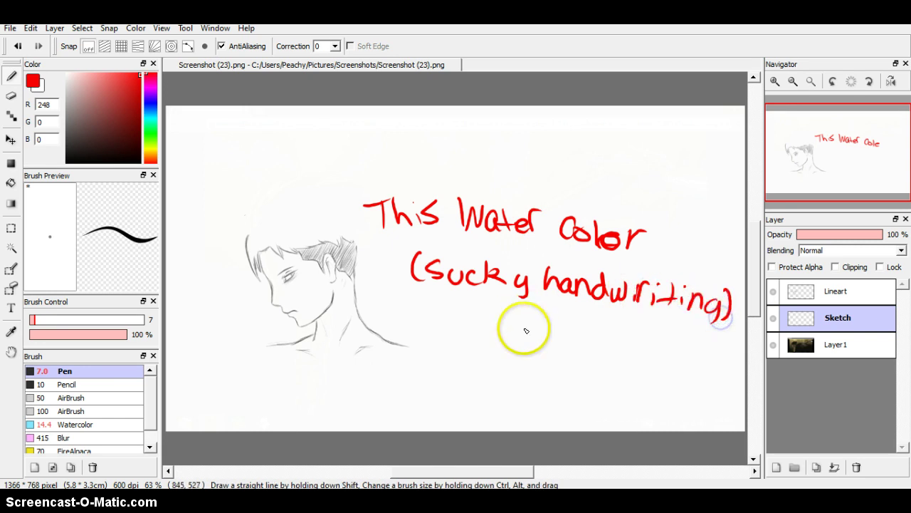
drag(528, 328, 550, 334)
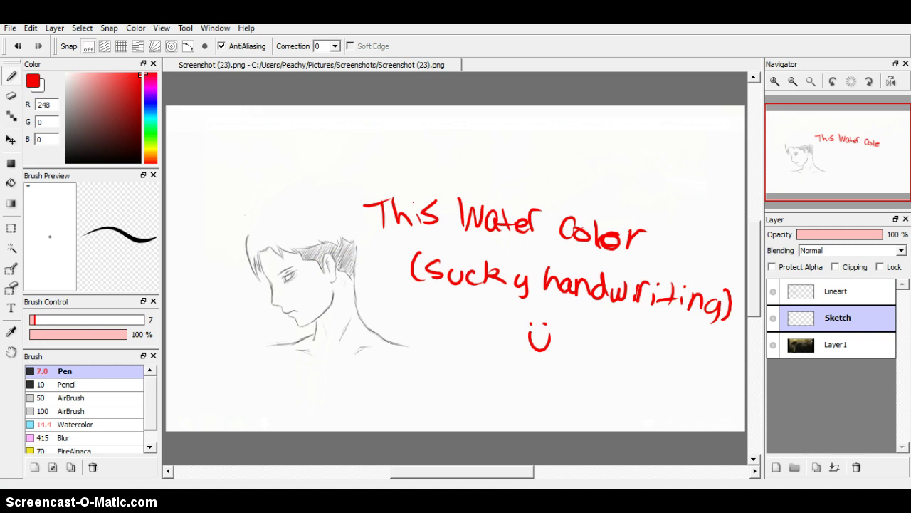
Erase the "This Water Color" message and handwrite "So... Yeah XD" in red beside the head
click(11, 97)
mouse_move(439, 322)
mouse_down()
mouse_move(645, 337)
mouse_move(509, 299)
mouse_move(709, 329)
mouse_move(588, 223)
mouse_move(573, 318)
mouse_move(482, 169)
mouse_up()
click(11, 75)
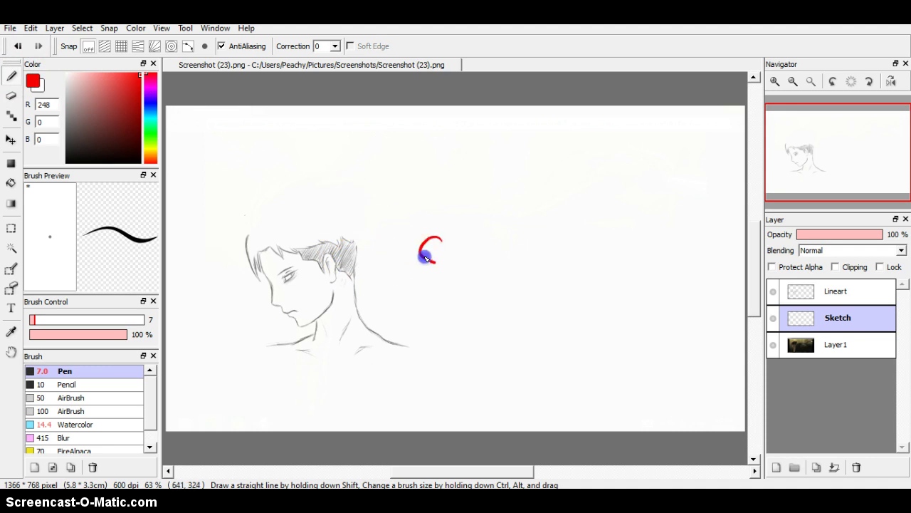
mouse_move(425, 258)
mouse_down()
mouse_move(422, 276)
mouse_move(447, 262)
mouse_up()
click(488, 277)
click(506, 277)
click(516, 277)
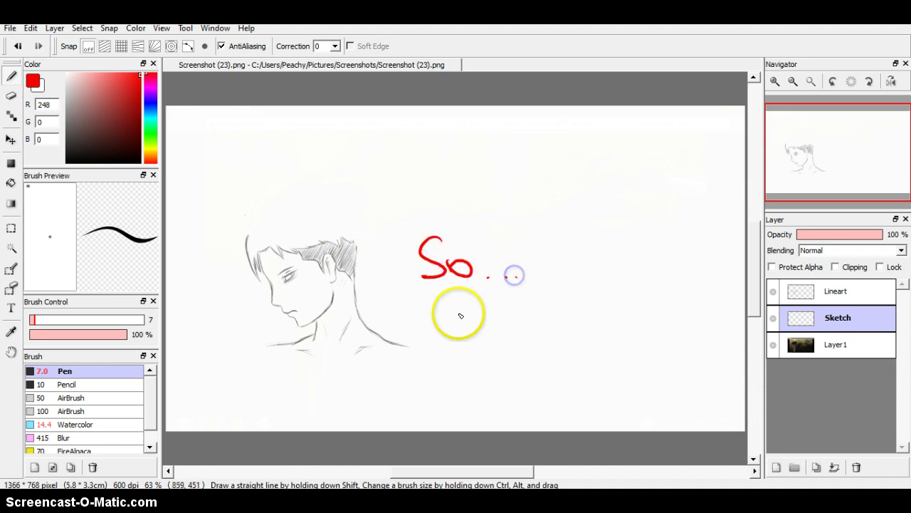
drag(438, 302, 463, 308)
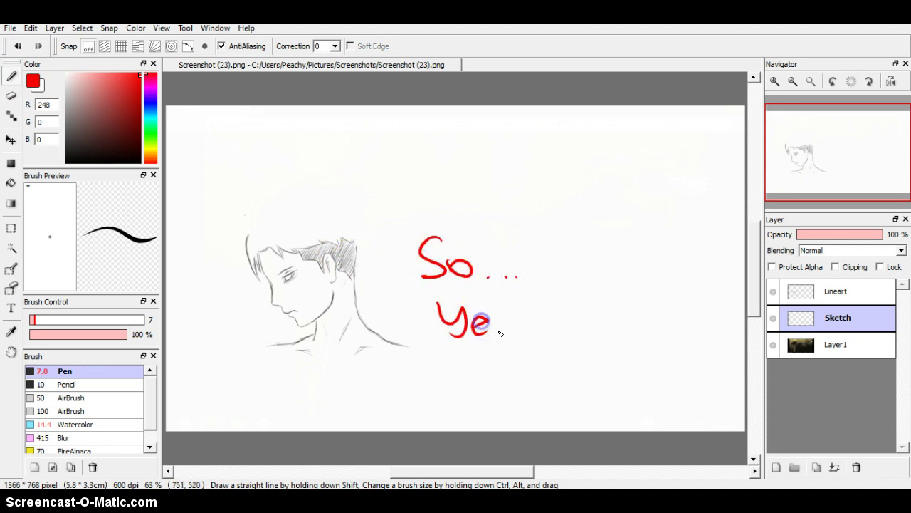
drag(588, 318, 572, 342)
drag(573, 318, 589, 340)
drag(596, 318, 603, 346)
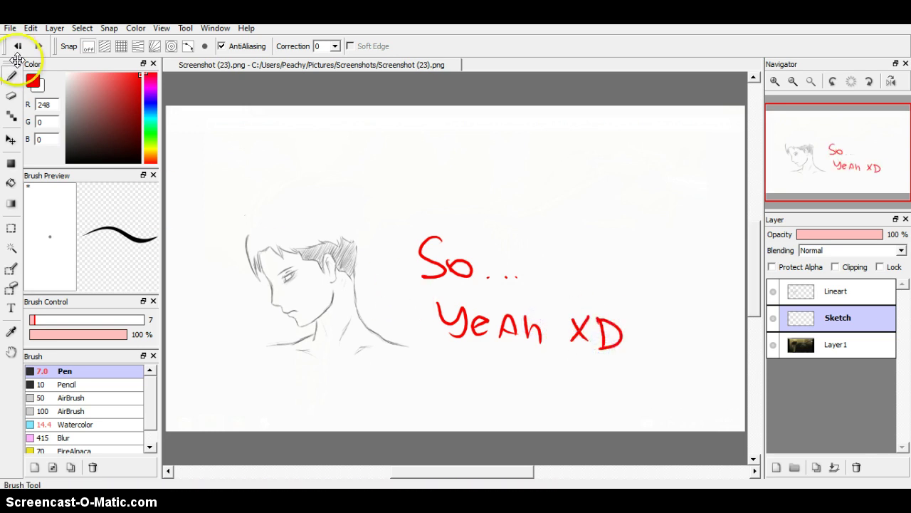
Erase "So... Yeah XD" and handwrite "I guess watch me draw o_o" in red, with small marks after the emoticon
click(11, 95)
drag(512, 285, 425, 322)
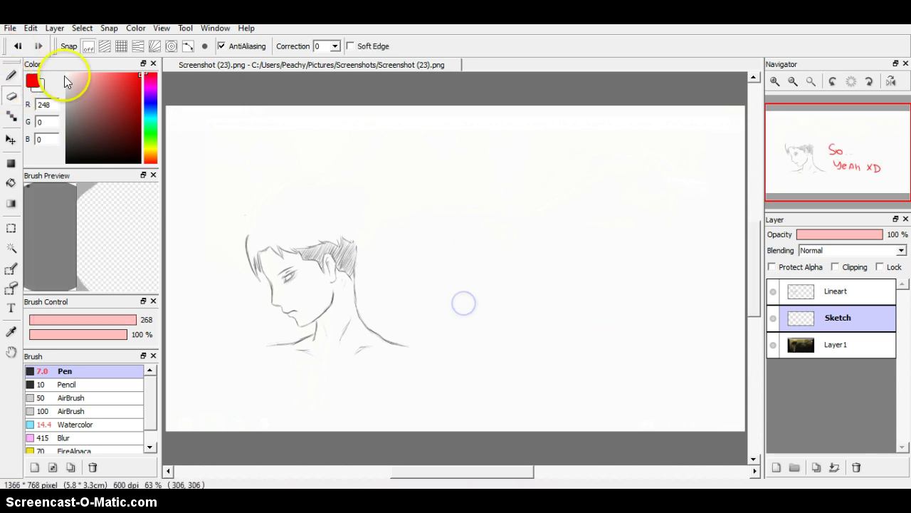
click(10, 75)
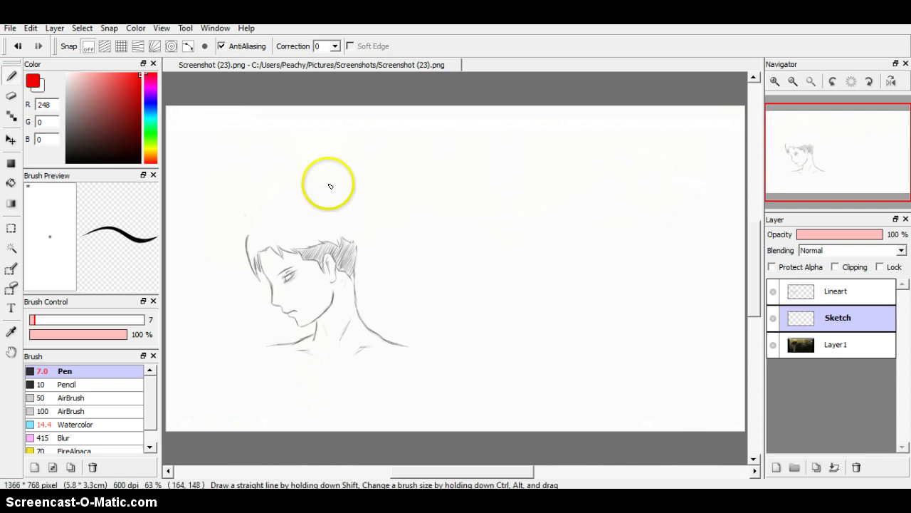
mouse_move(379, 170)
mouse_down()
mouse_move(379, 196)
mouse_move(394, 168)
mouse_up()
drag(369, 197, 423, 184)
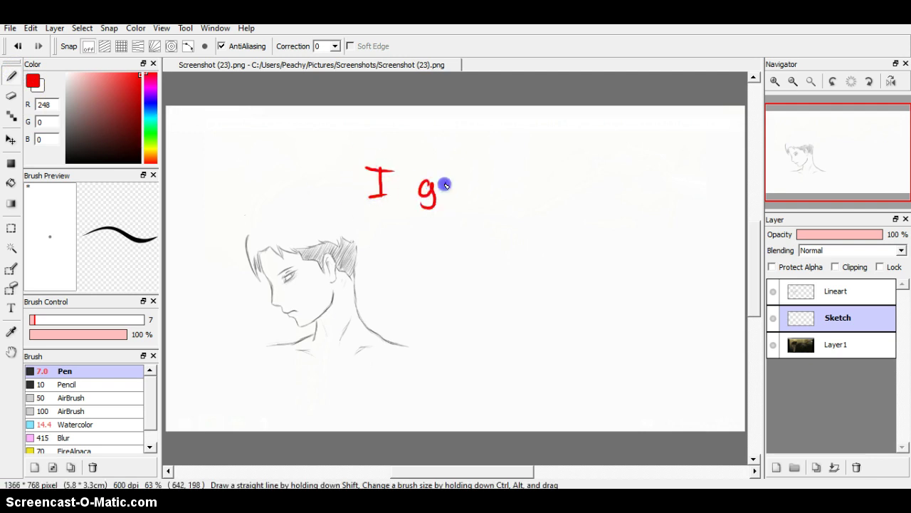
drag(484, 200, 480, 201)
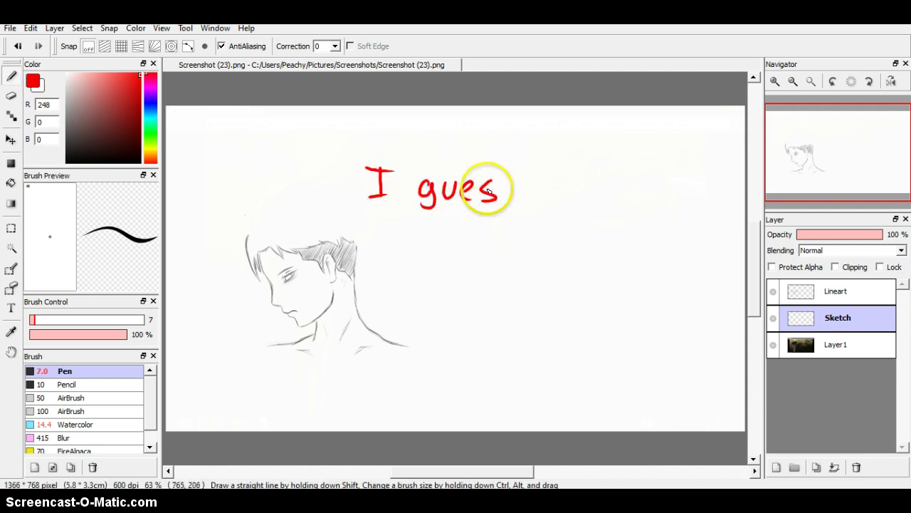
drag(536, 183, 535, 203)
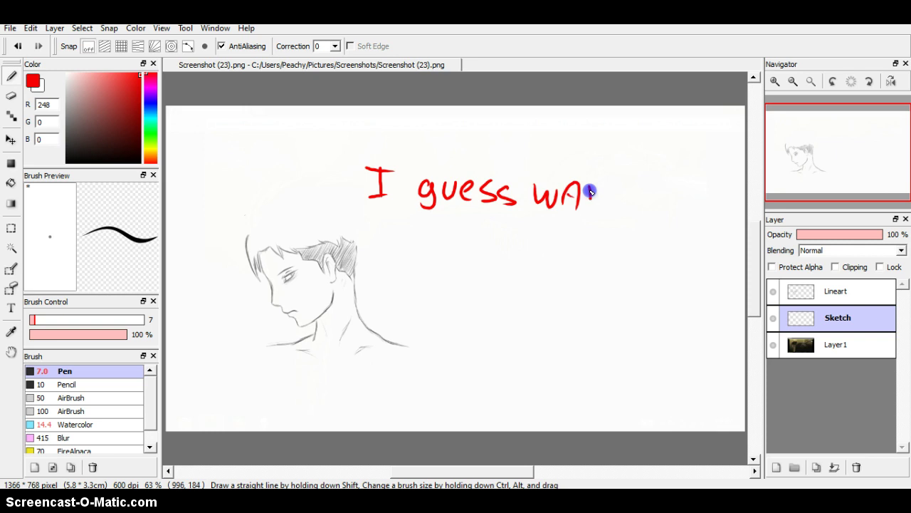
drag(590, 191, 606, 194)
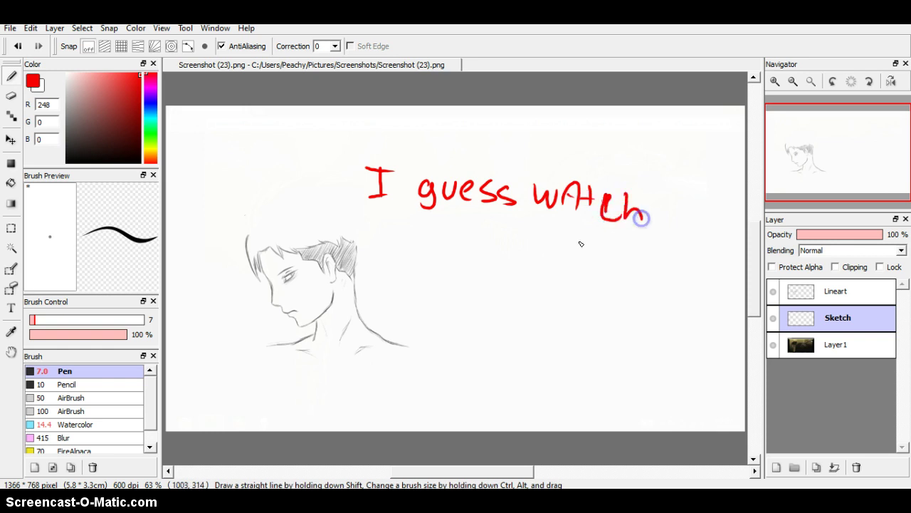
drag(444, 235, 445, 220)
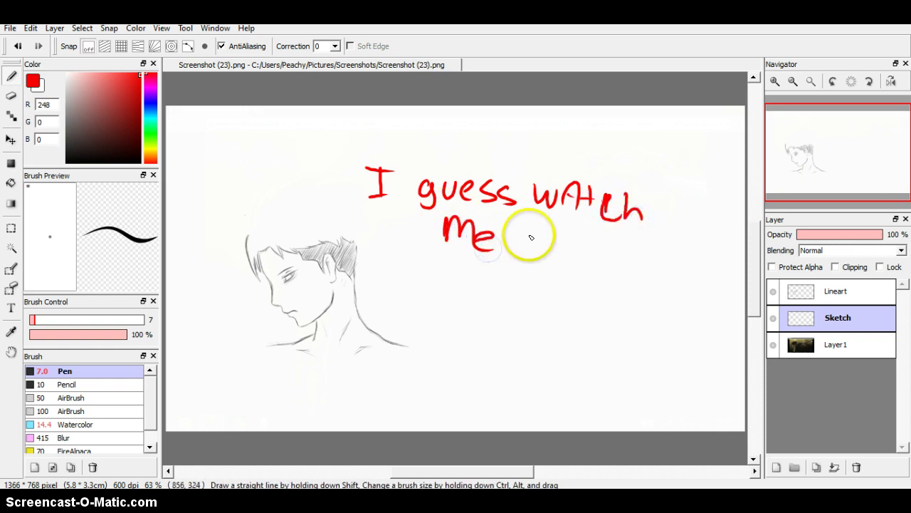
drag(528, 236, 545, 246)
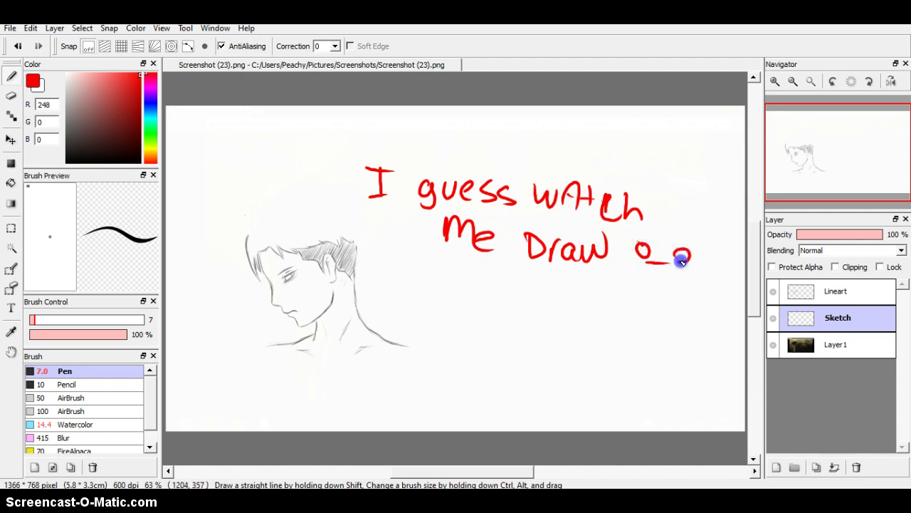
mouse_move(682, 262)
mouse_down()
mouse_move(650, 279)
mouse_move(591, 231)
mouse_move(632, 242)
mouse_move(677, 227)
mouse_move(694, 246)
mouse_up()
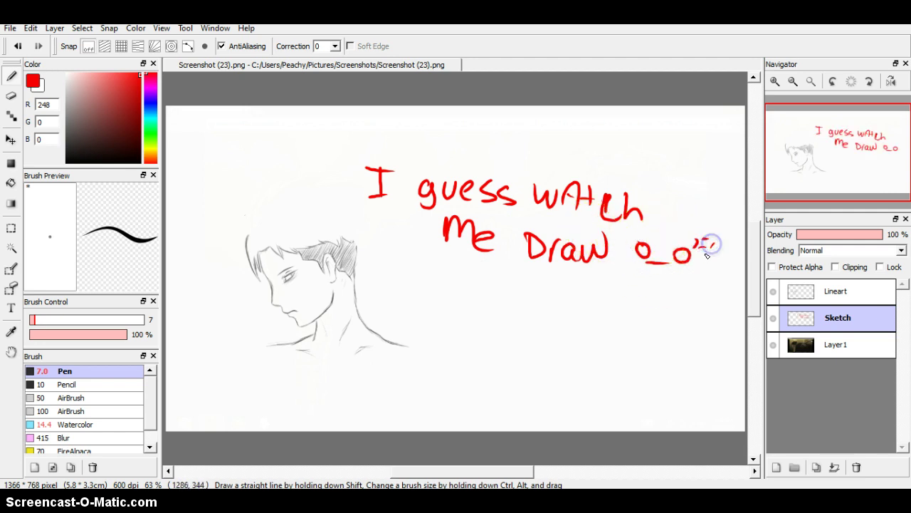
Erase the "I guess watch me draw" message from the Sketch layer and return to the brush
click(11, 96)
drag(384, 182, 604, 280)
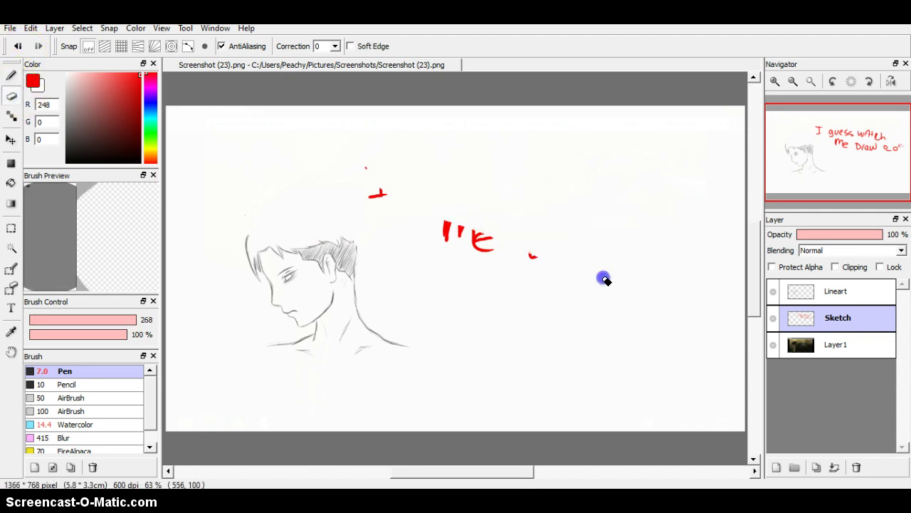
click(11, 75)
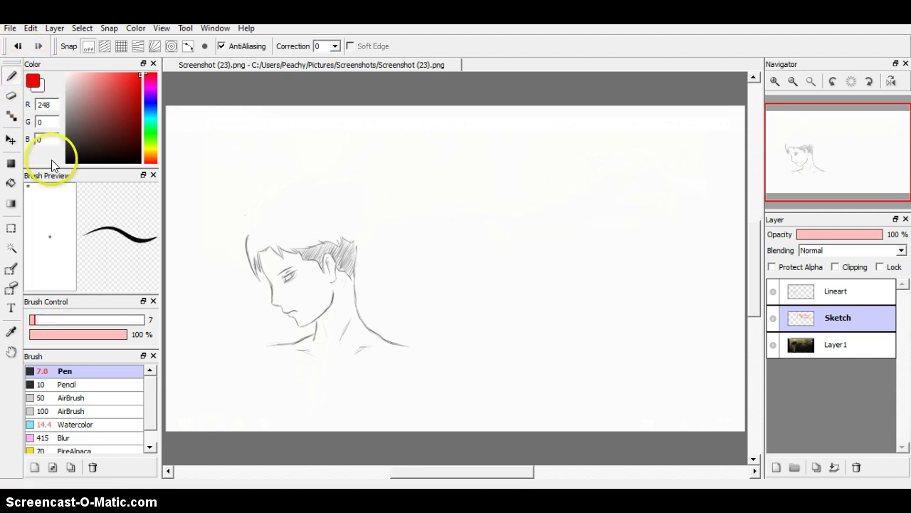
Choose the Watercolor brush, set its size to 4 and try short red strokes on the hair behind the ear
click(93, 425)
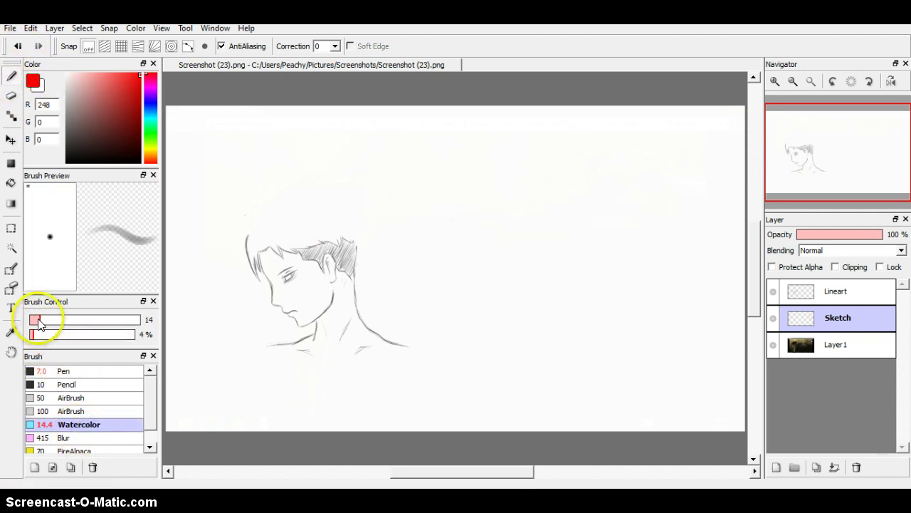
drag(33, 320, 32, 320)
drag(347, 244, 341, 269)
drag(357, 272, 361, 259)
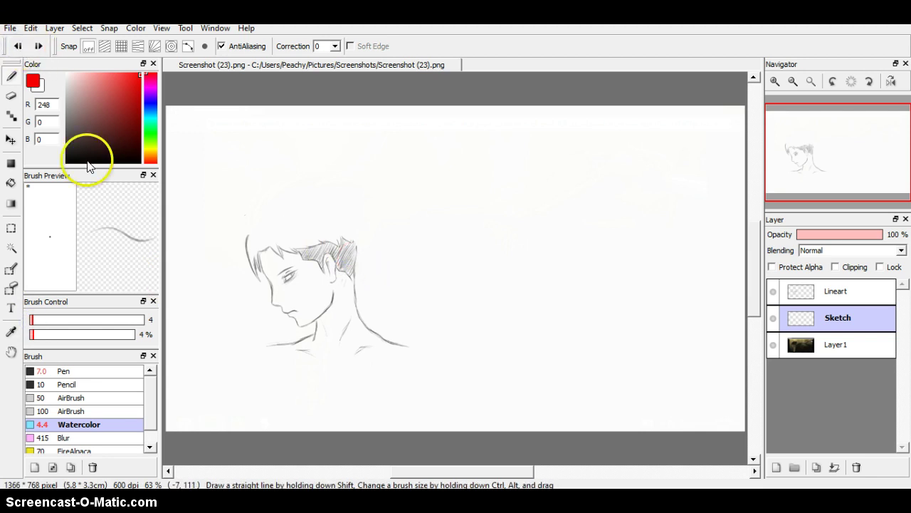
Set the brush color to black and try short Watercolor strokes on the cheek below the eye at 150% zoom
drag(78, 151, 45, 178)
click(767, 106)
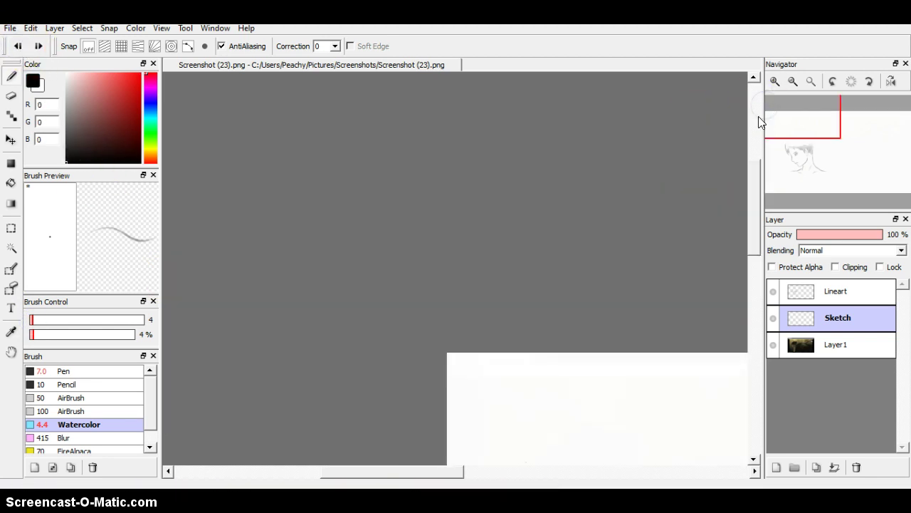
click(809, 83)
click(774, 81)
click(775, 81)
drag(792, 156, 803, 161)
drag(429, 218, 441, 215)
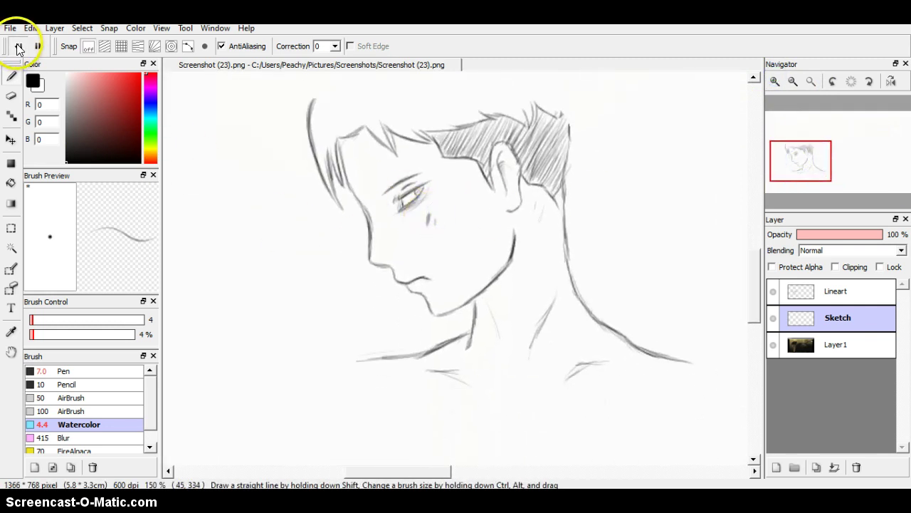
Undo the Watercolor strokes on the cheek and try a single size 3 stroke there, removing it again
click(18, 47)
click(18, 47)
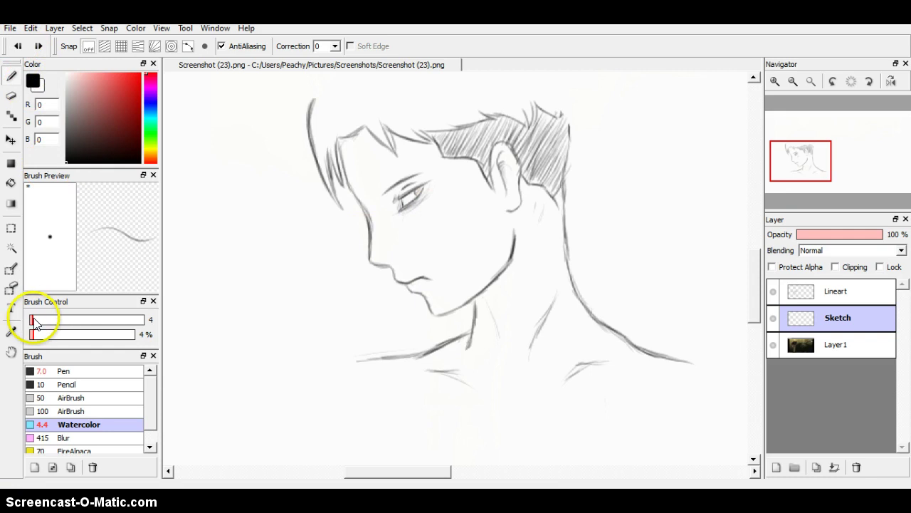
drag(450, 231, 443, 247)
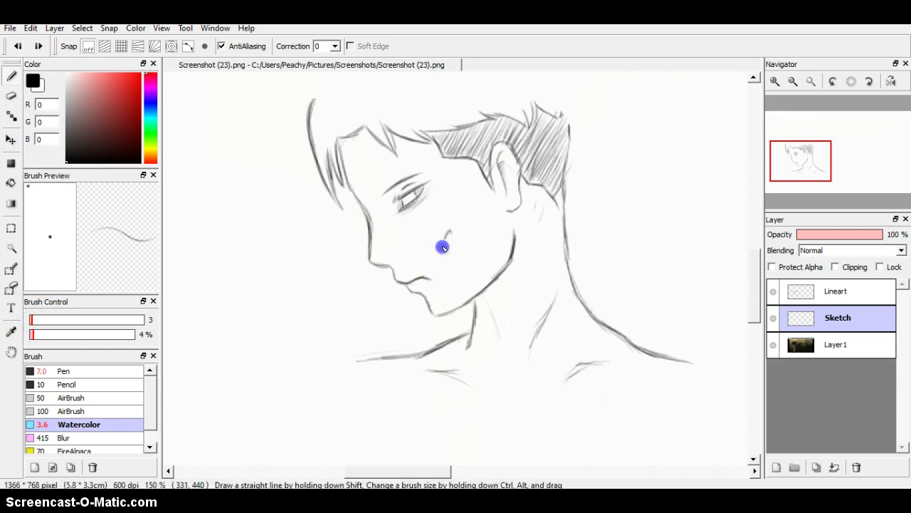
click(18, 46)
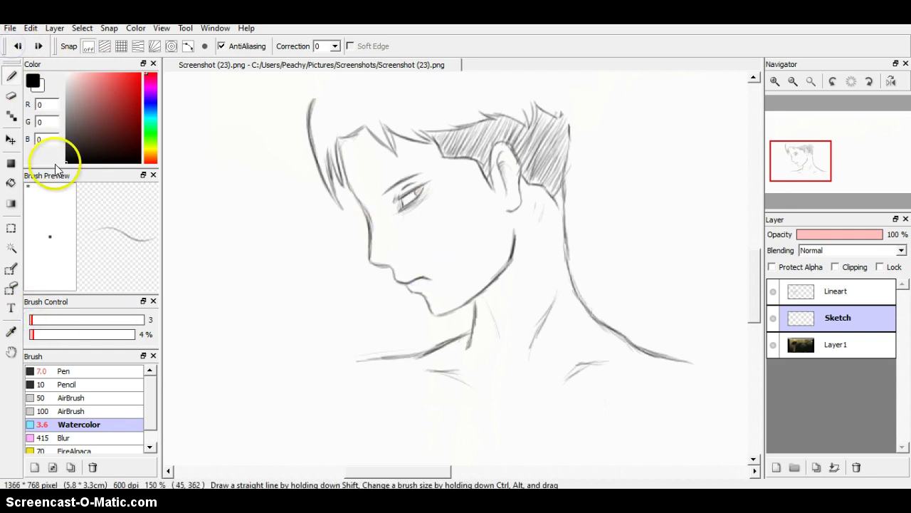
Try the Watercolor brush at size 1 and size 2 in the empty area beside the chin, undoing the test marks
click(30, 320)
drag(290, 291, 291, 324)
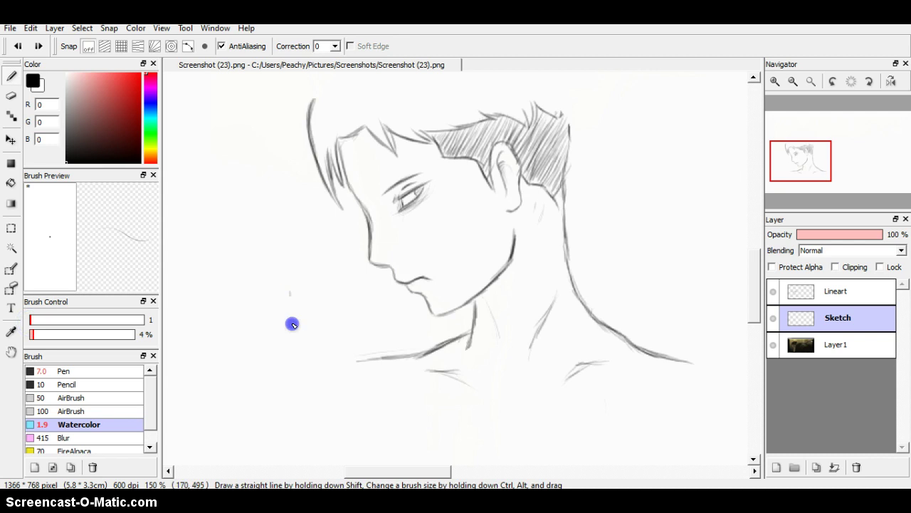
click(18, 46)
click(30, 320)
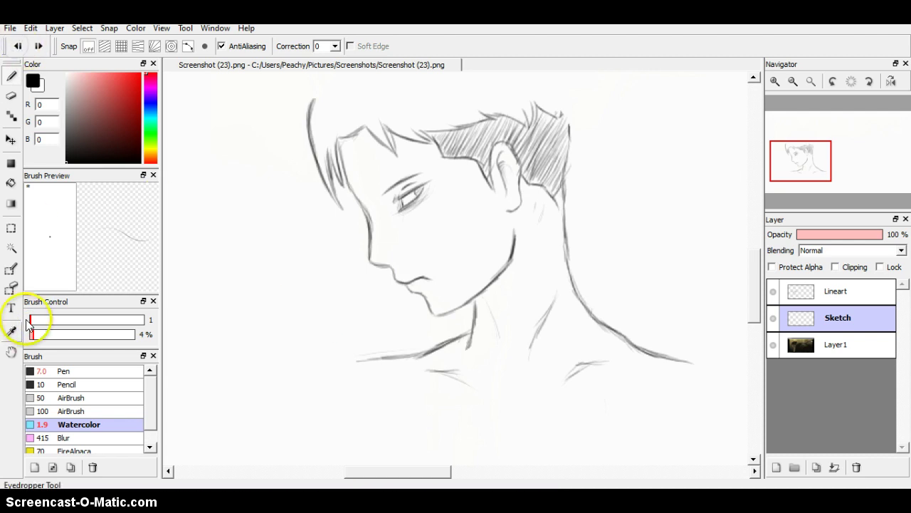
click(254, 315)
click(33, 323)
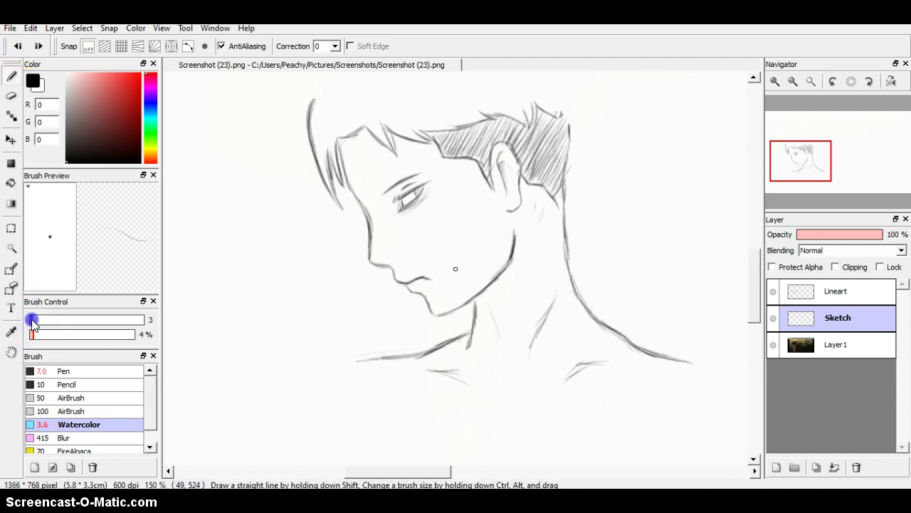
drag(268, 297, 276, 333)
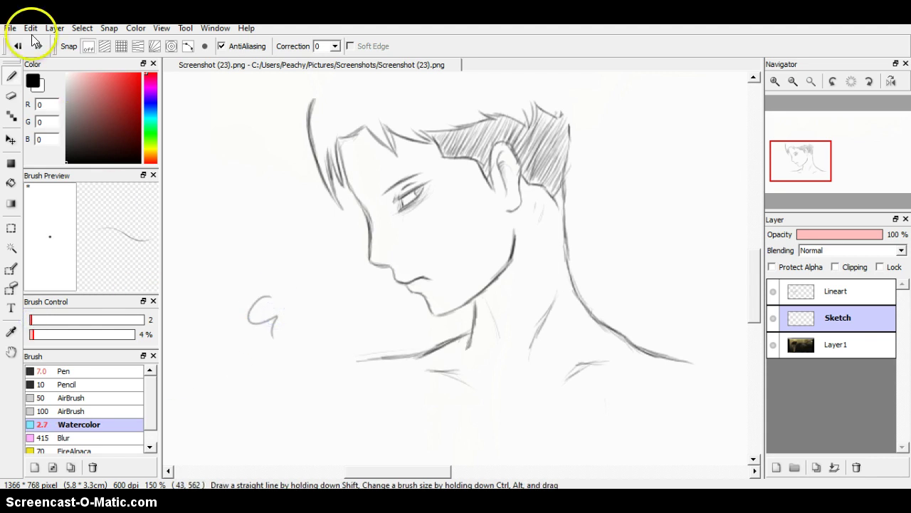
click(18, 45)
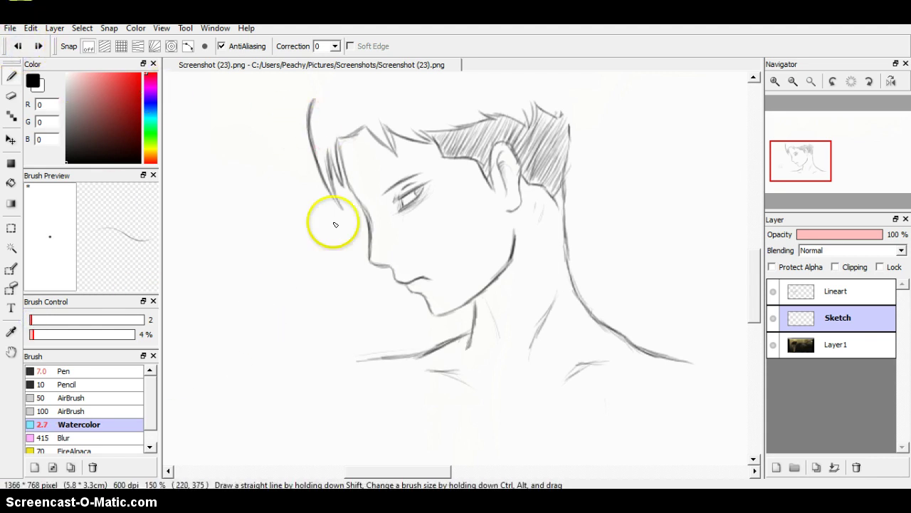
Draw fine size 2 Watercolor strands along the fringe, hairline and back of the head on the Sketch layer
drag(326, 161, 331, 169)
drag(327, 128, 334, 185)
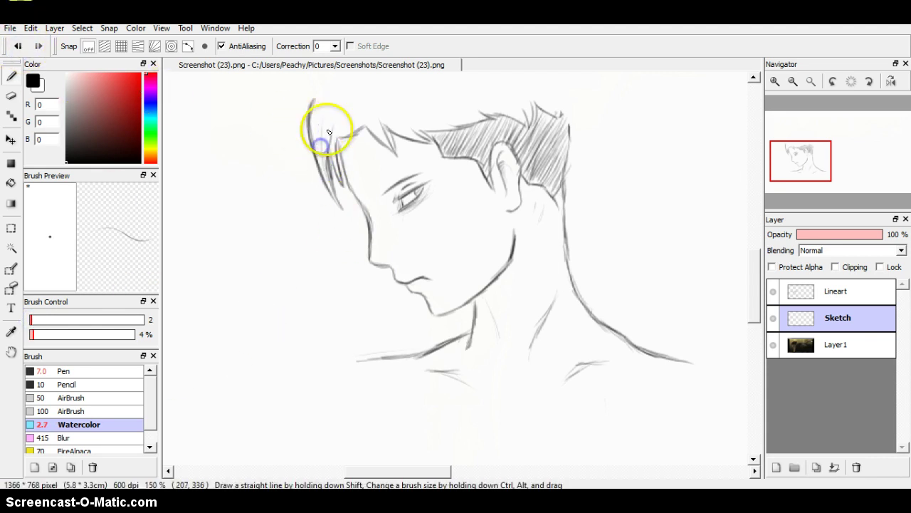
mouse_move(321, 146)
mouse_down()
mouse_move(337, 190)
mouse_move(356, 138)
mouse_move(347, 178)
mouse_up()
drag(348, 116, 395, 150)
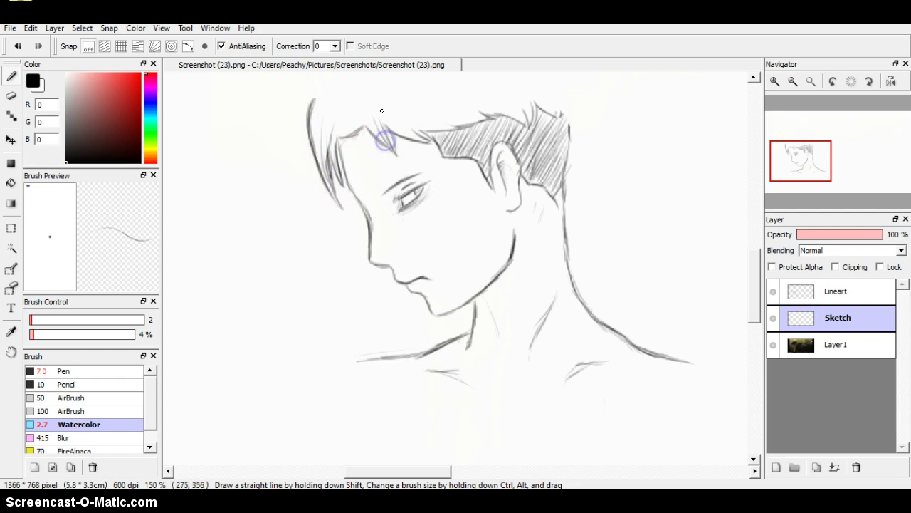
mouse_move(425, 118)
mouse_down()
mouse_move(430, 139)
mouse_move(403, 106)
mouse_move(463, 125)
mouse_up()
mouse_move(416, 98)
mouse_down()
mouse_move(514, 107)
mouse_move(469, 115)
mouse_move(482, 96)
mouse_move(505, 121)
mouse_move(510, 73)
mouse_up()
drag(529, 122, 531, 92)
mouse_move(562, 116)
mouse_down()
mouse_move(576, 121)
mouse_move(555, 109)
mouse_up()
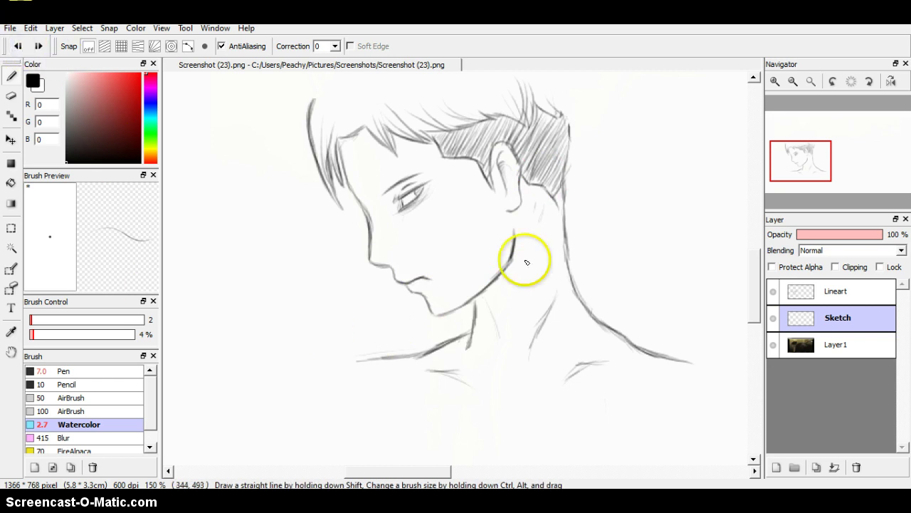
Handwrite "HHHHHH" below the shoulders with a curved arrow pointing up at the character and small hearts beside it
click(385, 469)
drag(384, 470, 403, 466)
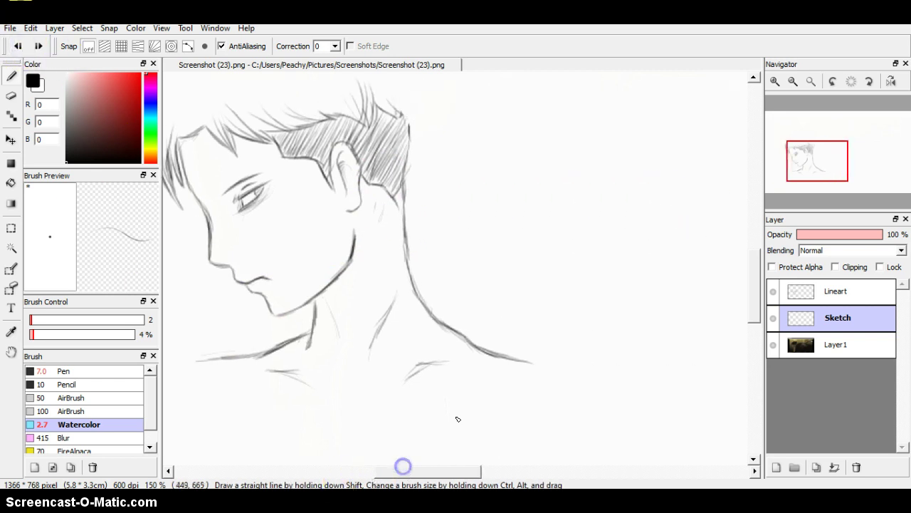
drag(744, 264, 752, 301)
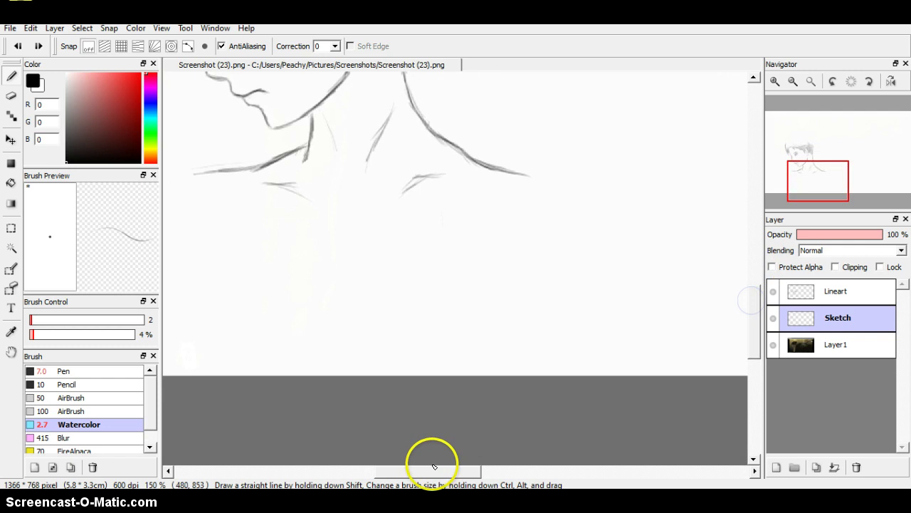
drag(434, 469, 399, 470)
drag(398, 236, 397, 277)
drag(419, 243, 418, 279)
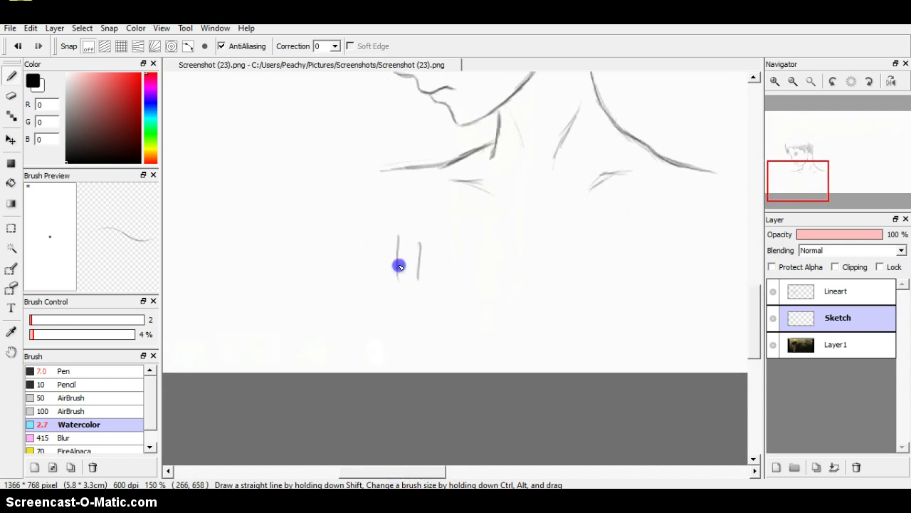
drag(467, 249, 472, 270)
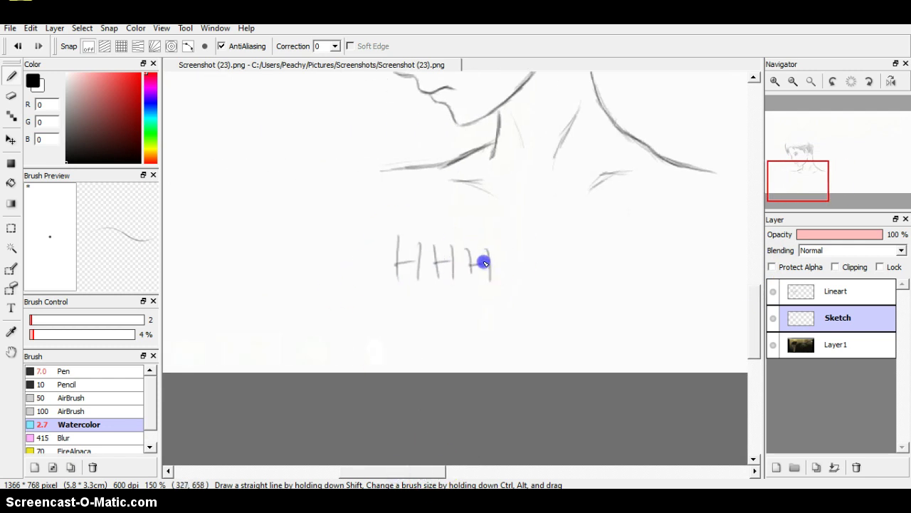
drag(541, 250, 541, 279)
mouse_move(560, 258)
mouse_down()
mouse_move(581, 278)
mouse_move(597, 283)
mouse_move(574, 269)
mouse_move(618, 237)
mouse_move(520, 206)
mouse_up()
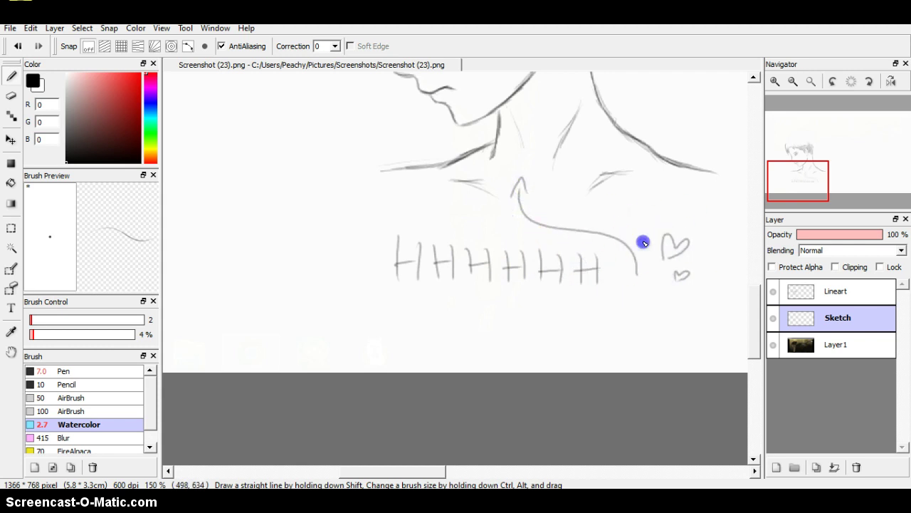
Handwrite "HES" in black and "MINE!" in red at brush size 23 beneath the row of letters
drag(274, 289, 271, 362)
drag(287, 296, 292, 354)
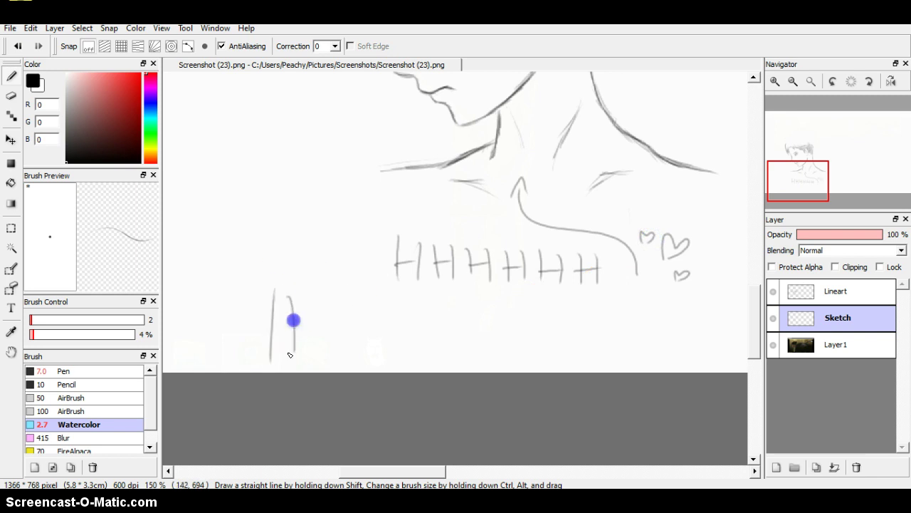
mouse_move(355, 316)
mouse_down()
mouse_move(360, 341)
mouse_move(340, 353)
mouse_up()
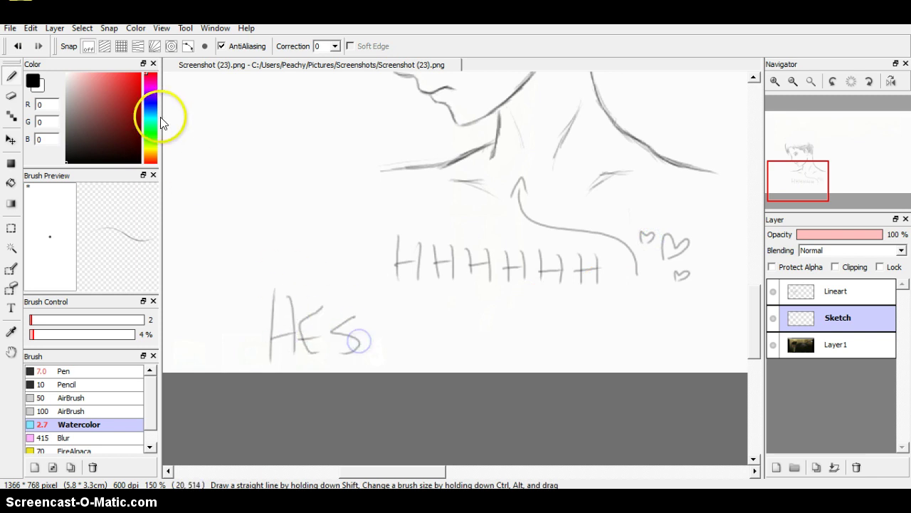
drag(133, 86, 179, 63)
drag(32, 320, 47, 319)
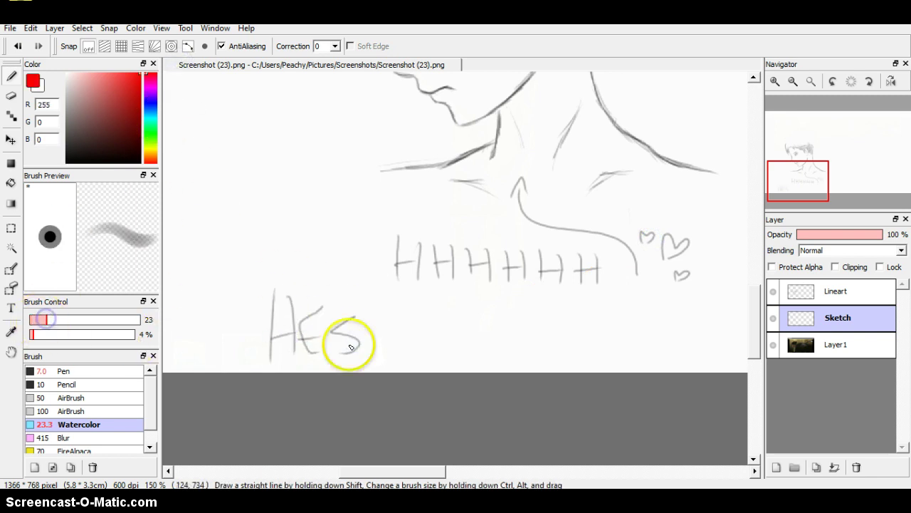
mouse_move(402, 353)
mouse_down()
mouse_move(417, 311)
mouse_move(479, 358)
mouse_up()
mouse_move(483, 319)
mouse_down()
mouse_move(577, 327)
mouse_move(590, 346)
mouse_up()
drag(649, 296, 645, 347)
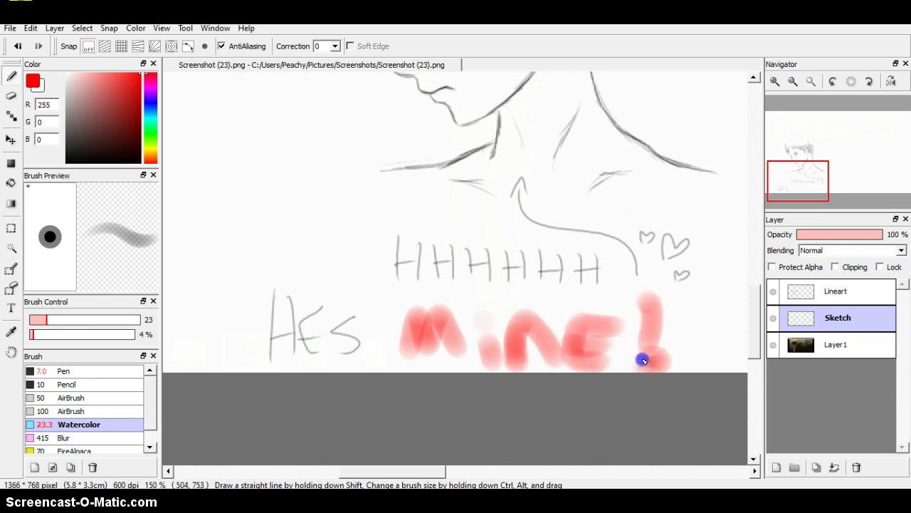
Erase the handwritten letters, arrow and hearts below the character, using eraser size 25 for the remains near the neck
click(10, 95)
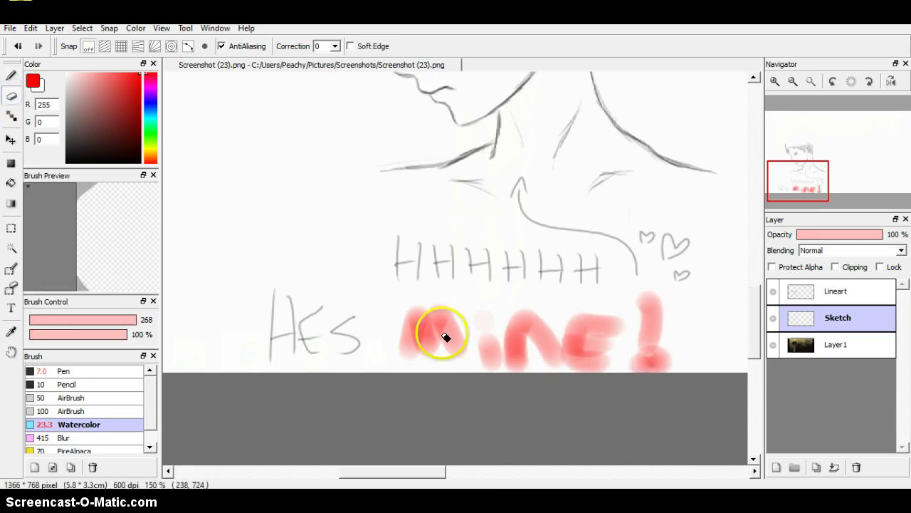
drag(445, 337, 573, 359)
drag(579, 296, 420, 291)
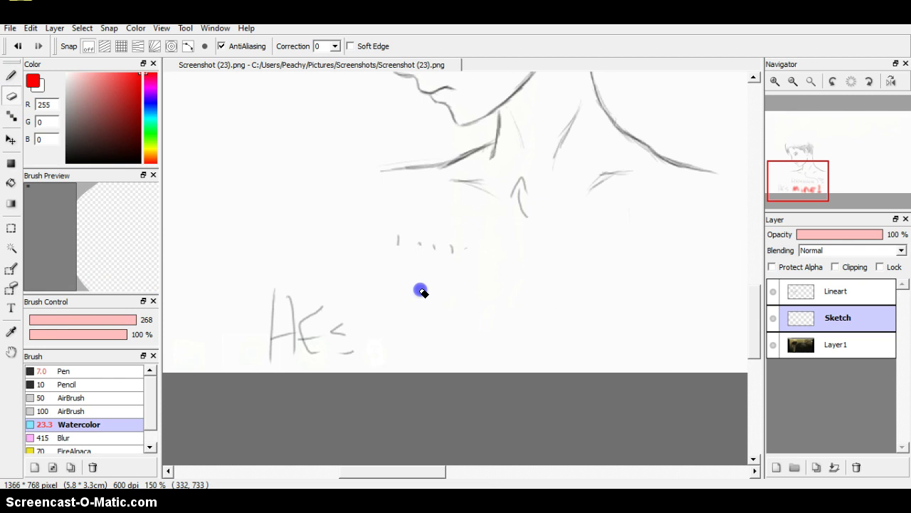
drag(371, 339, 315, 306)
drag(56, 320, 46, 320)
click(525, 186)
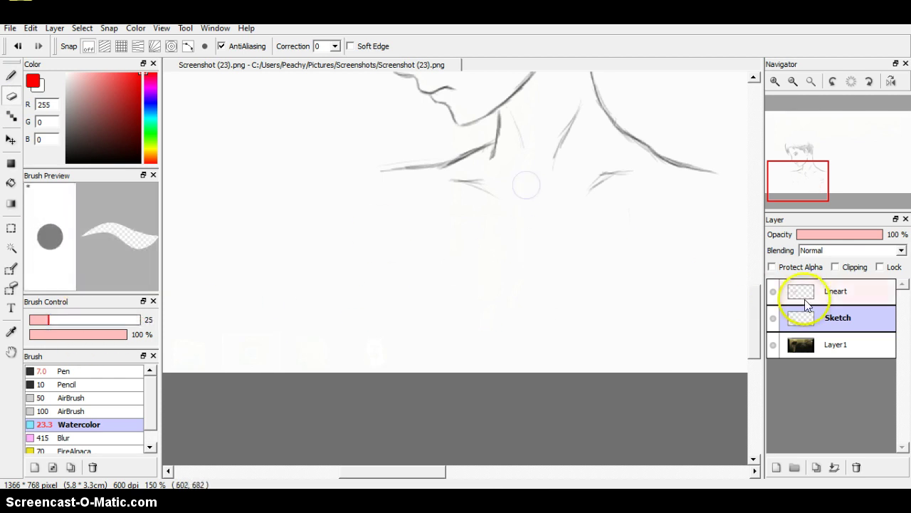
Return to the Sketch layer and remove the fine trial strands from the hair
click(805, 299)
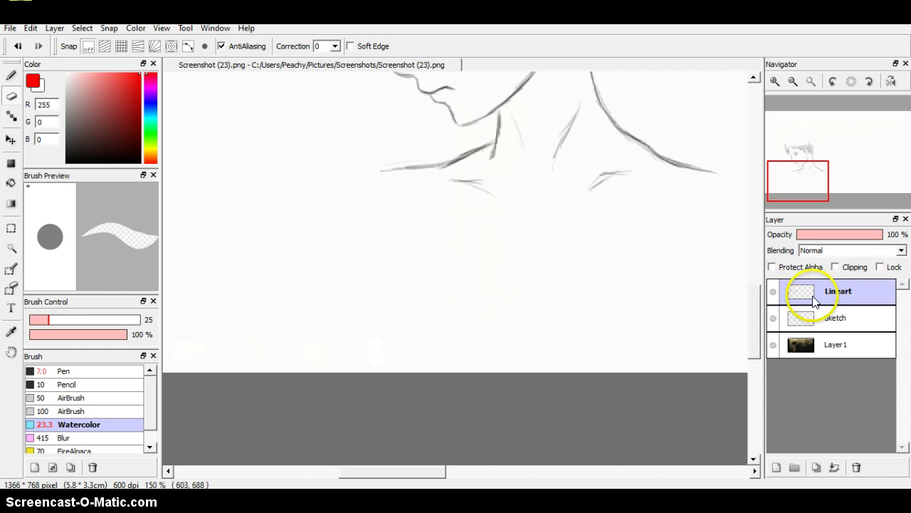
click(819, 318)
drag(753, 310, 752, 252)
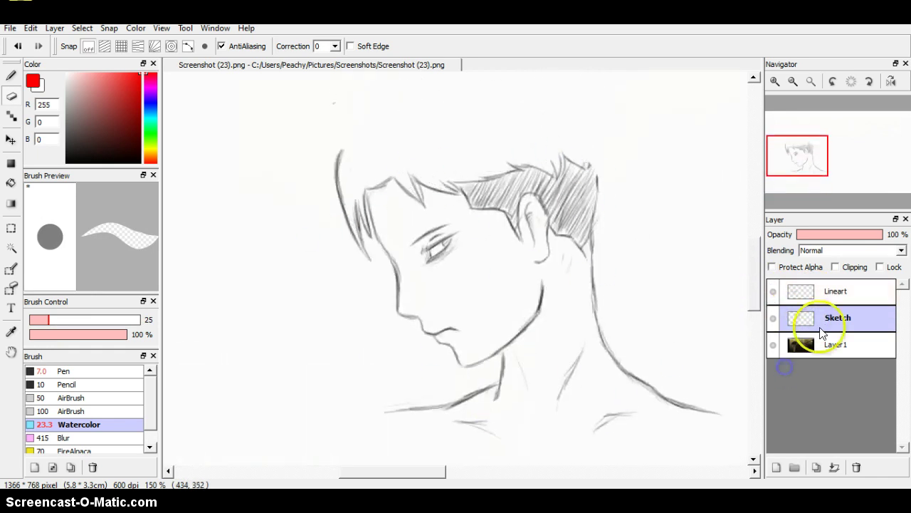
On the Lineart layer, set the Watercolor brush to black at size 3 and try a stroke beside the nose, undoing it
click(828, 283)
click(11, 76)
drag(75, 152, 37, 187)
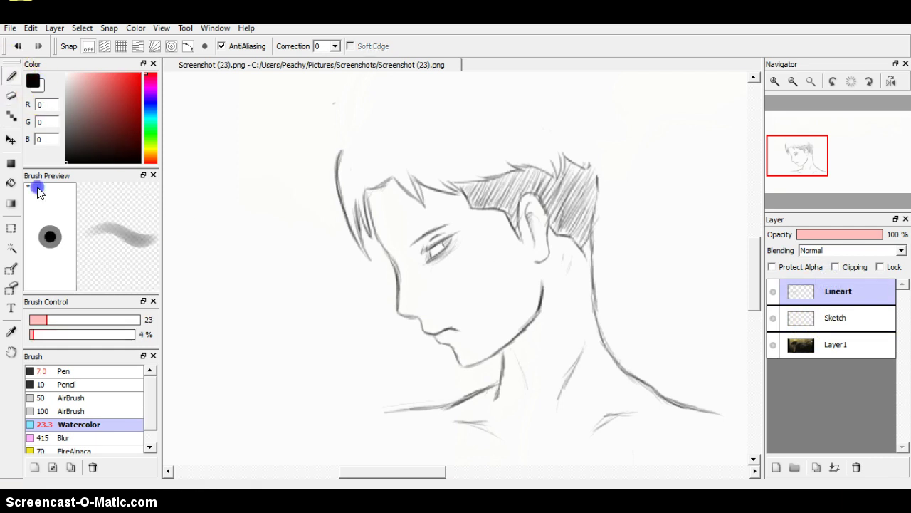
click(35, 320)
drag(30, 320, 31, 320)
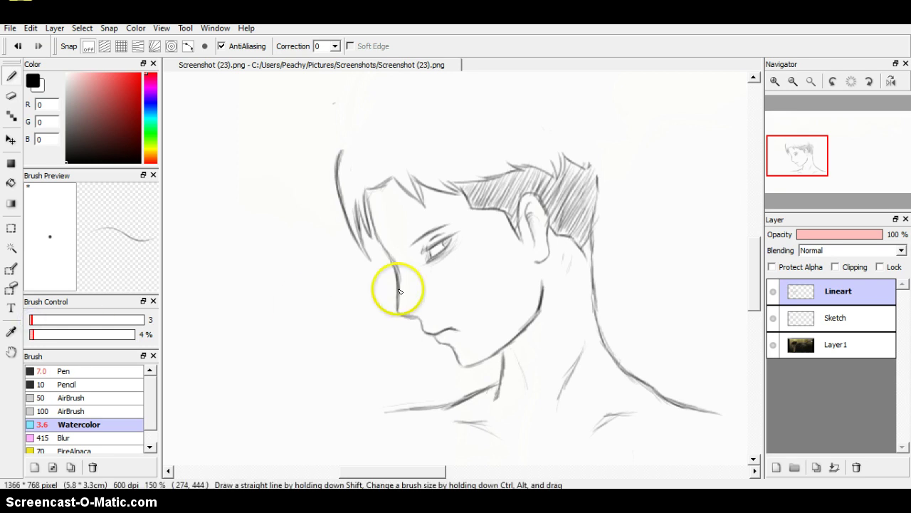
drag(352, 289, 372, 344)
click(19, 46)
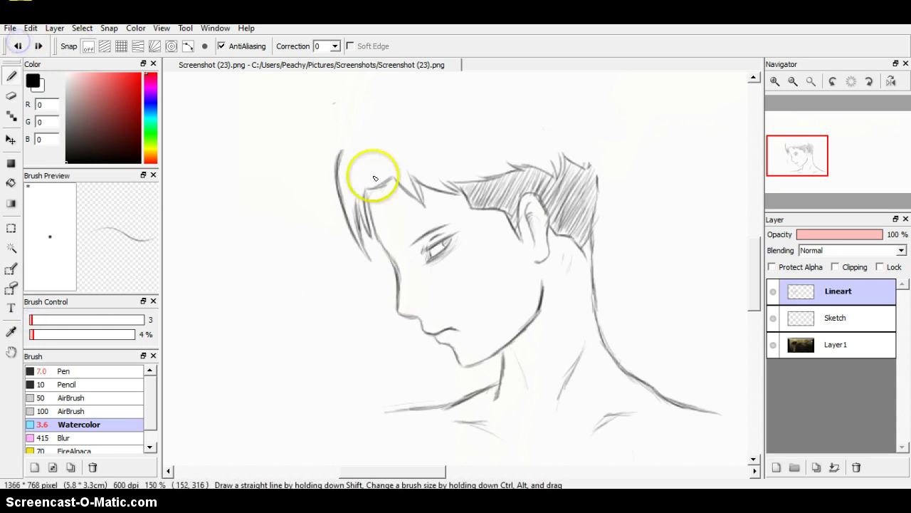
Draw fine strands on the front lock and along the pointed fringe above the forehead
mouse_move(341, 186)
mouse_down()
mouse_move(354, 230)
mouse_move(349, 217)
mouse_move(369, 231)
mouse_move(355, 228)
mouse_up()
drag(388, 150, 406, 176)
drag(397, 165, 410, 187)
drag(408, 142, 458, 190)
mouse_move(388, 149)
mouse_down()
mouse_move(403, 161)
mouse_move(402, 184)
mouse_up()
Draw sweeping strands along the hairline above the shaded side of the head and add another stroke to the front lock
drag(460, 172, 511, 173)
mouse_move(448, 154)
mouse_down()
mouse_move(514, 171)
mouse_move(509, 175)
mouse_up()
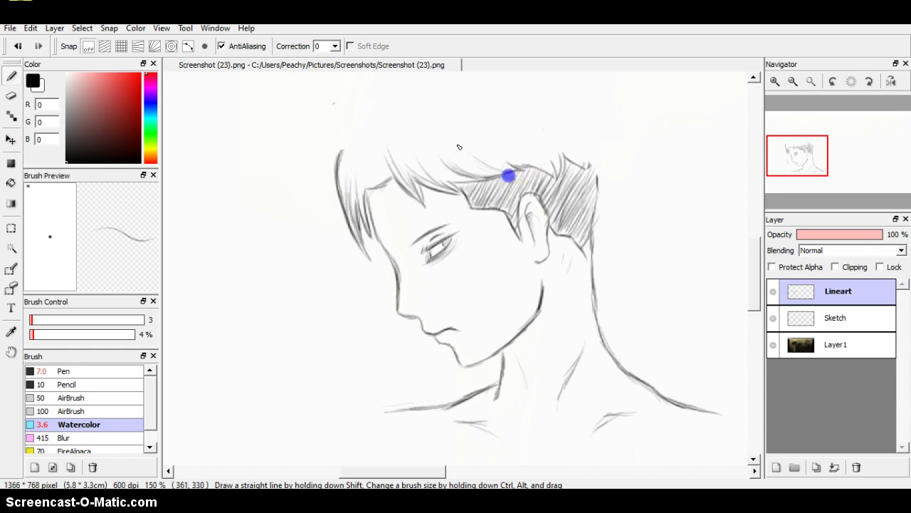
mouse_move(436, 138)
mouse_down()
mouse_move(436, 169)
mouse_move(491, 169)
mouse_up()
mouse_move(449, 133)
mouse_down()
mouse_move(470, 138)
mouse_move(508, 178)
mouse_up()
drag(350, 215, 343, 185)
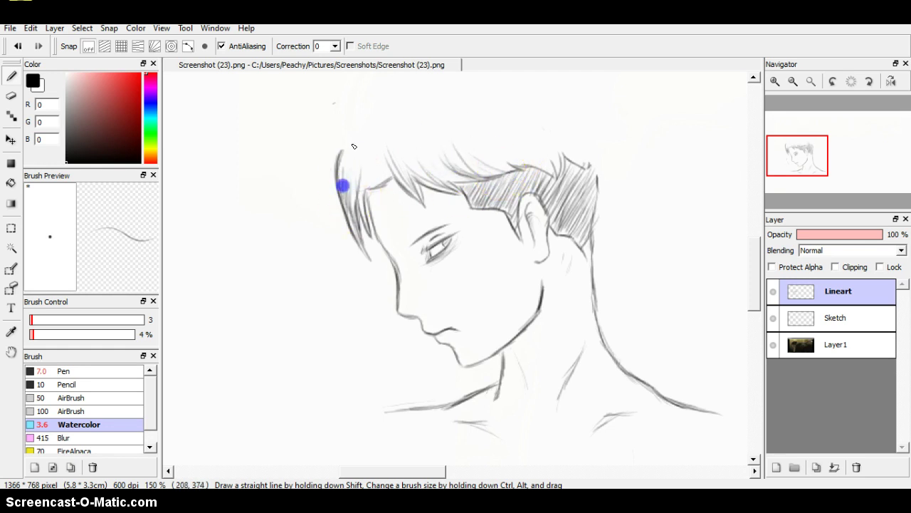
Draw upward strands above the ear and at the back of the head, over the shaded area
mouse_move(553, 176)
mouse_down()
mouse_move(526, 133)
mouse_move(550, 157)
mouse_up()
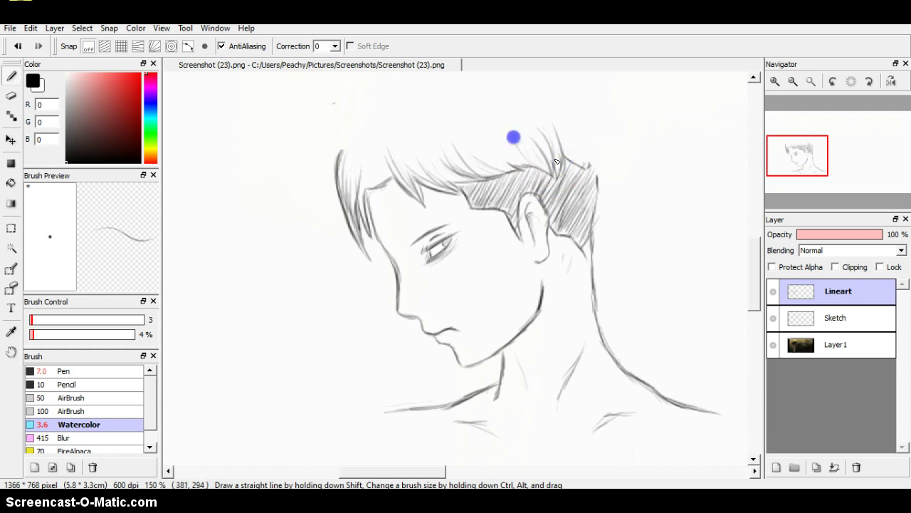
mouse_move(546, 126)
mouse_down()
mouse_move(588, 165)
mouse_move(595, 127)
mouse_up()
drag(596, 174, 602, 131)
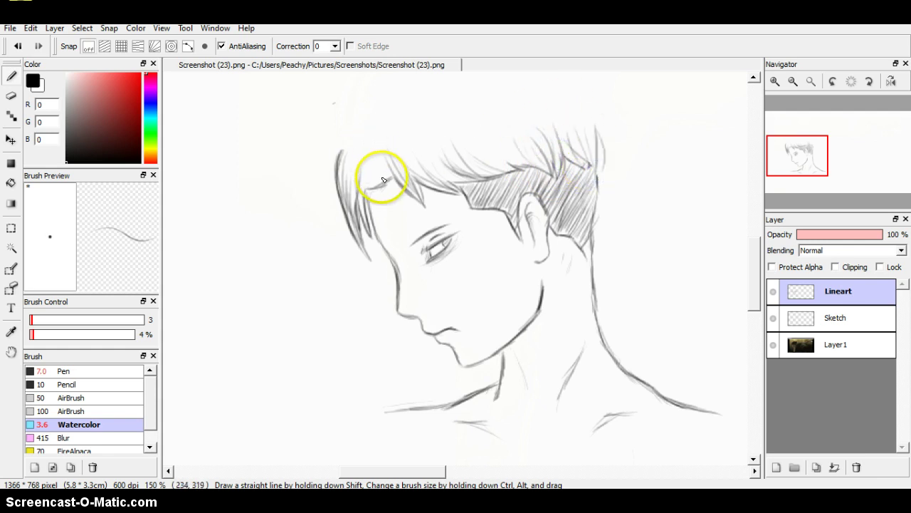
Fill in more strands between the fringe locks and above the shaded side, and try short marks on the cheek
drag(371, 183, 363, 205)
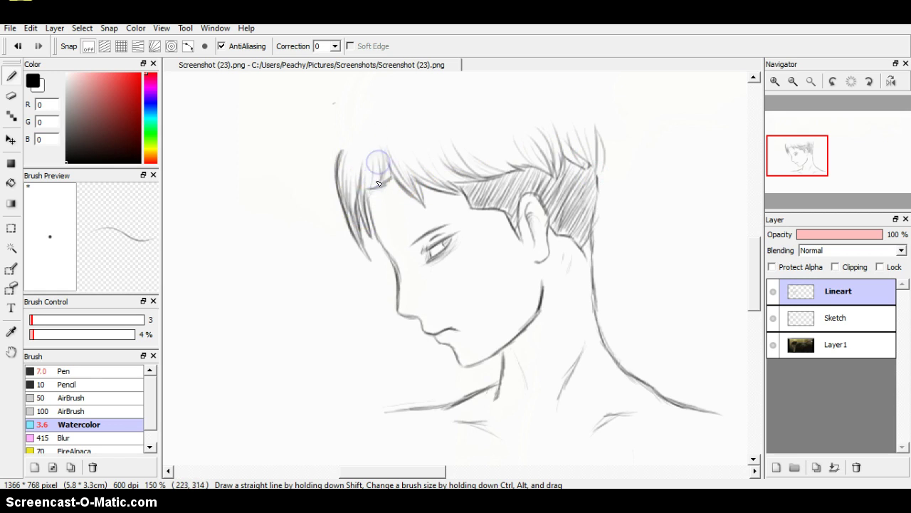
drag(379, 135, 385, 189)
drag(488, 131, 510, 159)
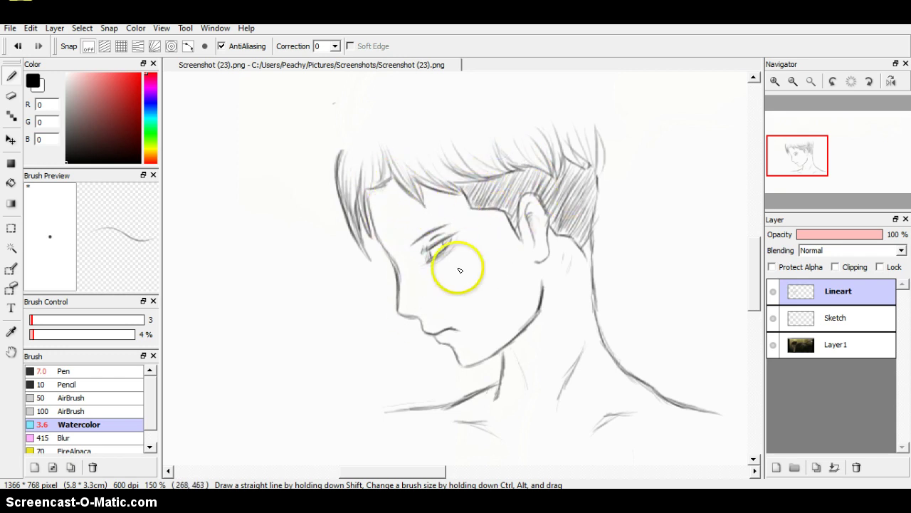
drag(468, 264, 466, 275)
drag(475, 262, 473, 273)
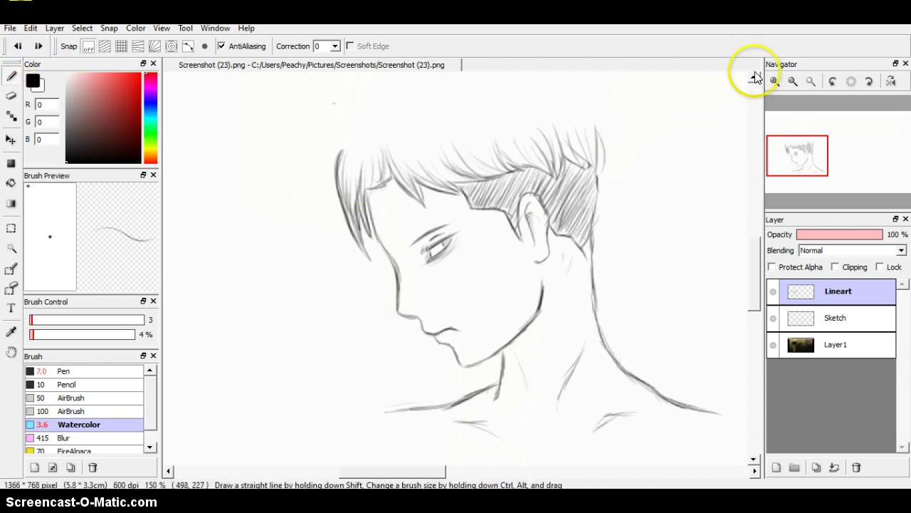
Darken the upper eyelid line and its inner corner, and draw short iris strokes beneath the lid
click(774, 80)
click(774, 80)
drag(792, 172, 795, 154)
click(775, 81)
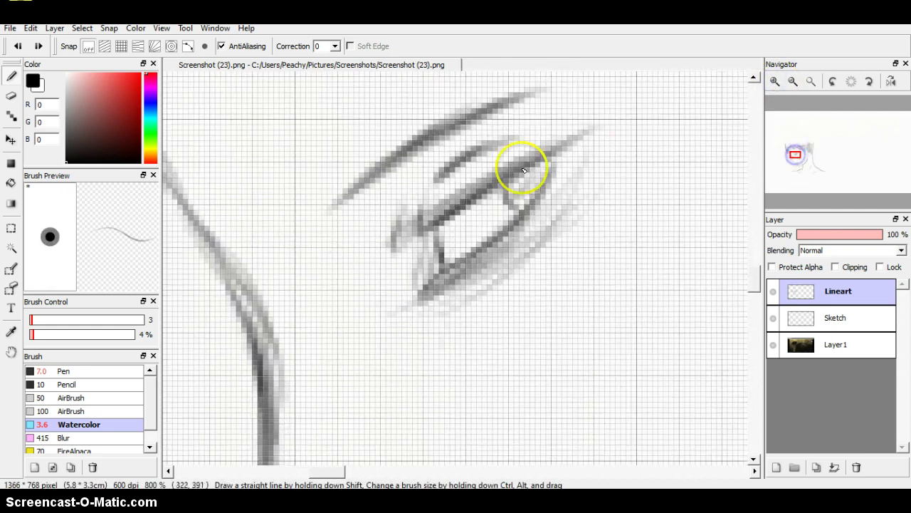
mouse_move(524, 170)
mouse_down()
mouse_move(565, 146)
mouse_move(545, 178)
mouse_move(417, 291)
mouse_move(539, 204)
mouse_move(520, 197)
mouse_up()
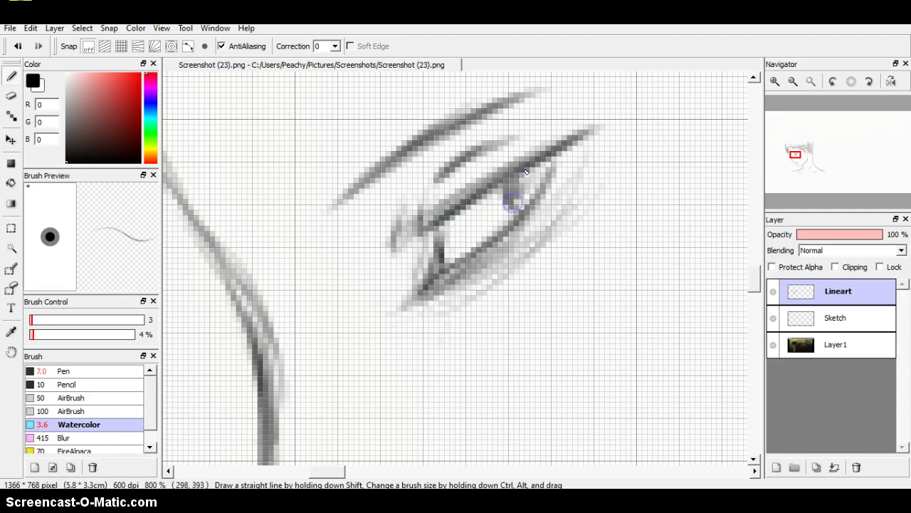
drag(531, 164, 508, 195)
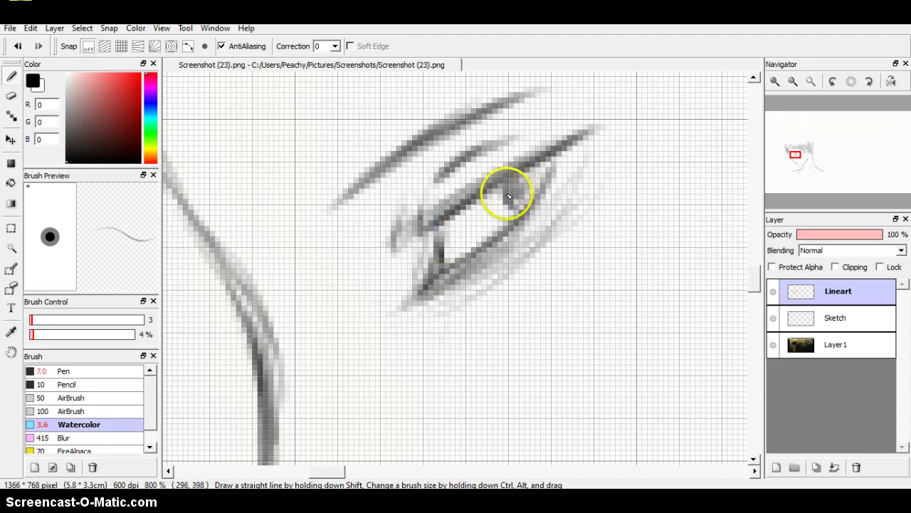
drag(422, 226, 447, 210)
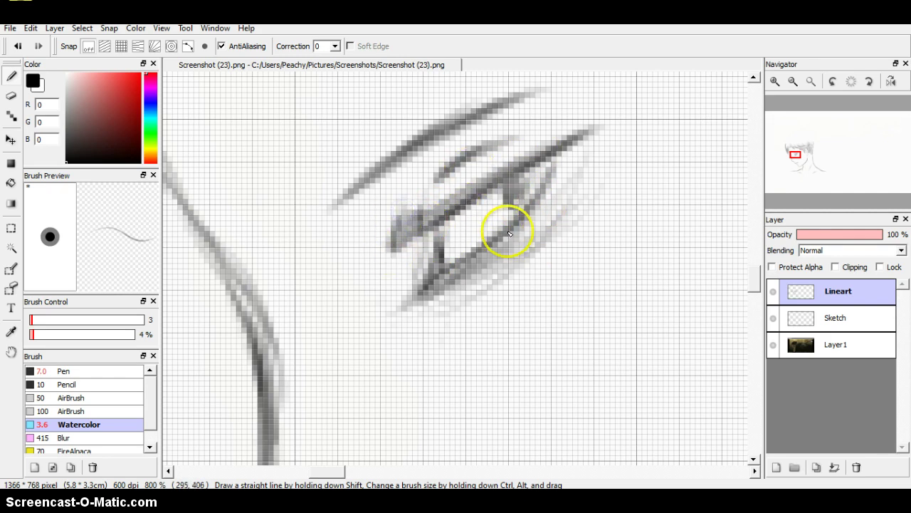
Darken the eyebrow along its full length and extend its outer tip with a few light strokes
mouse_move(329, 207)
mouse_down()
mouse_move(364, 193)
mouse_move(396, 168)
mouse_up()
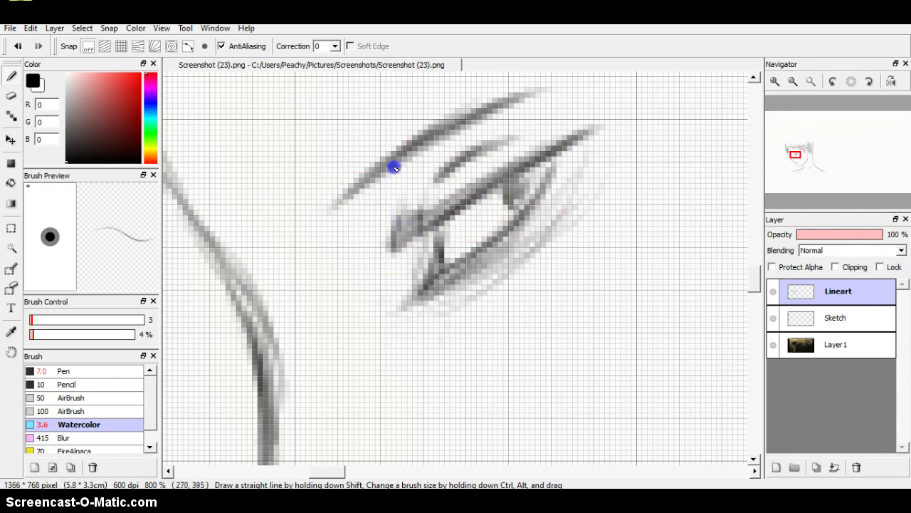
drag(518, 101, 569, 86)
drag(491, 109, 533, 92)
drag(506, 107, 566, 82)
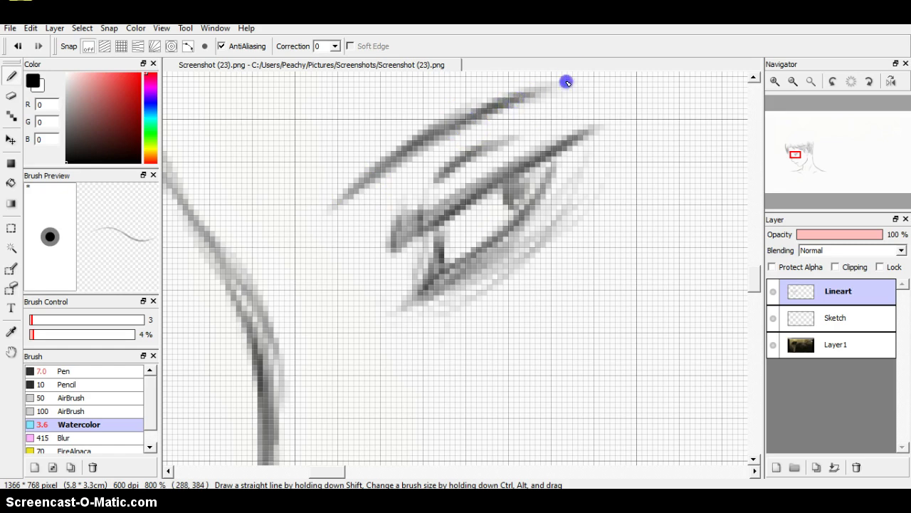
mouse_move(455, 117)
mouse_down()
mouse_move(522, 91)
mouse_move(342, 202)
mouse_up()
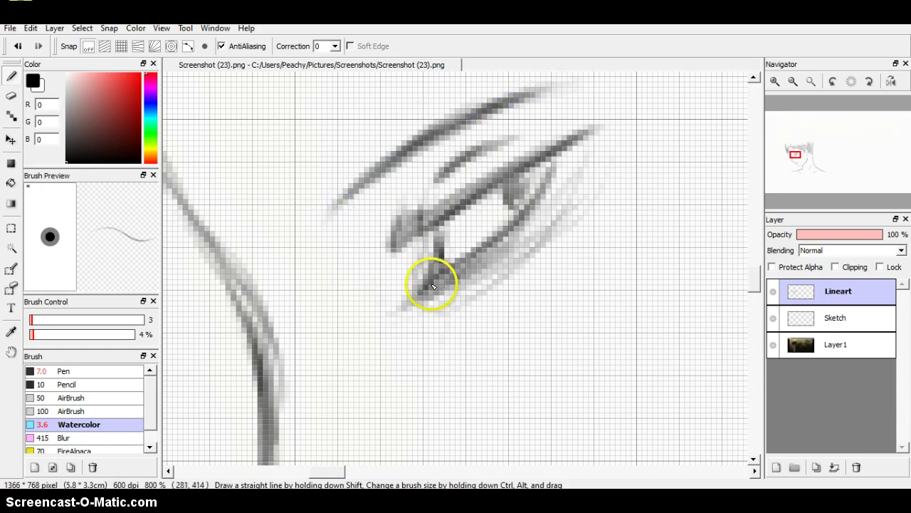
Thicken the lower eyelid line and shade the iris, comparing the last stroke with undo and redo
mouse_move(489, 250)
mouse_down()
mouse_move(457, 269)
mouse_move(541, 195)
mouse_move(556, 153)
mouse_move(549, 181)
mouse_move(526, 193)
mouse_up()
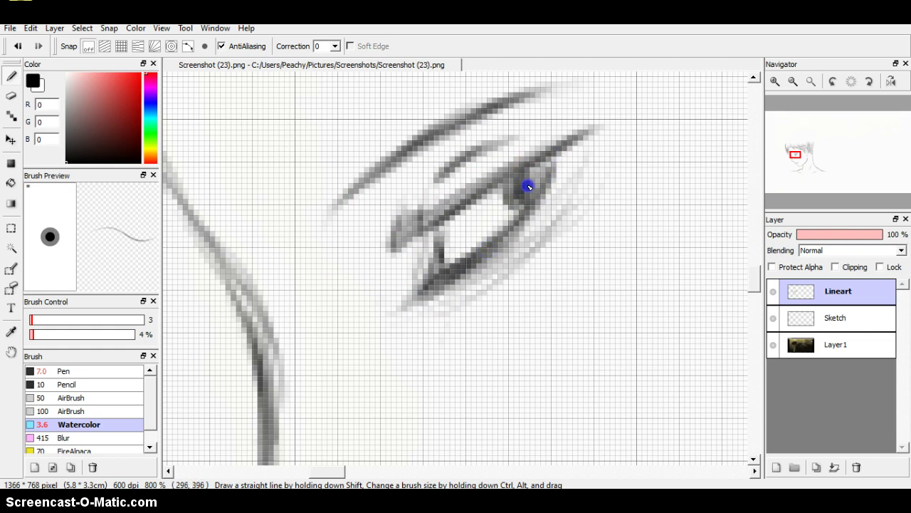
drag(528, 187, 531, 183)
click(811, 81)
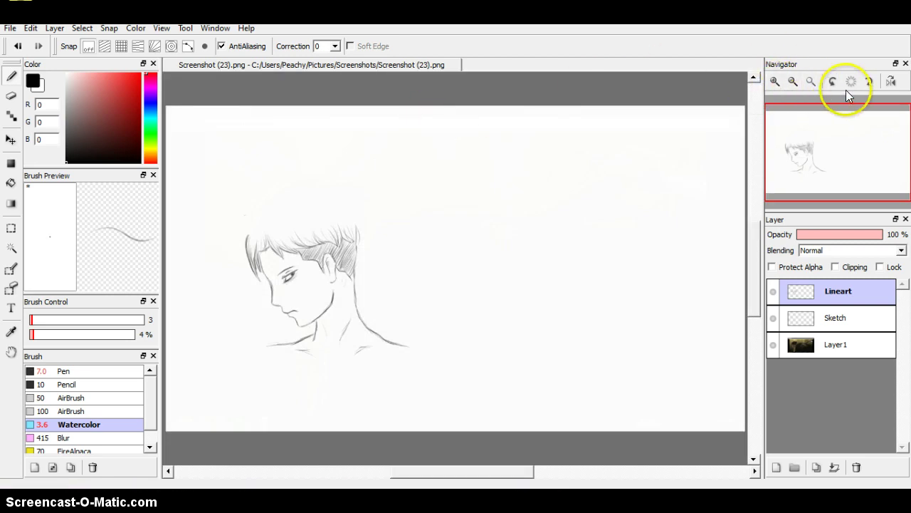
click(775, 81)
drag(839, 151, 792, 153)
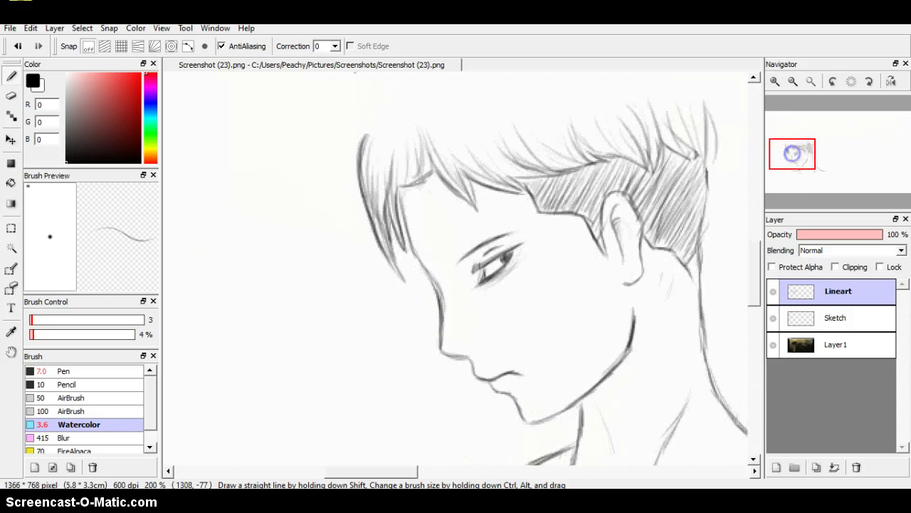
click(20, 47)
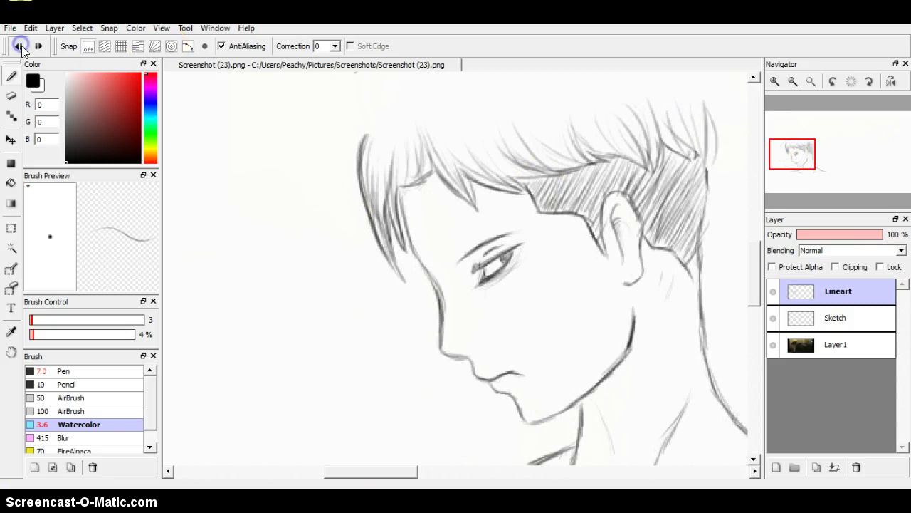
click(34, 47)
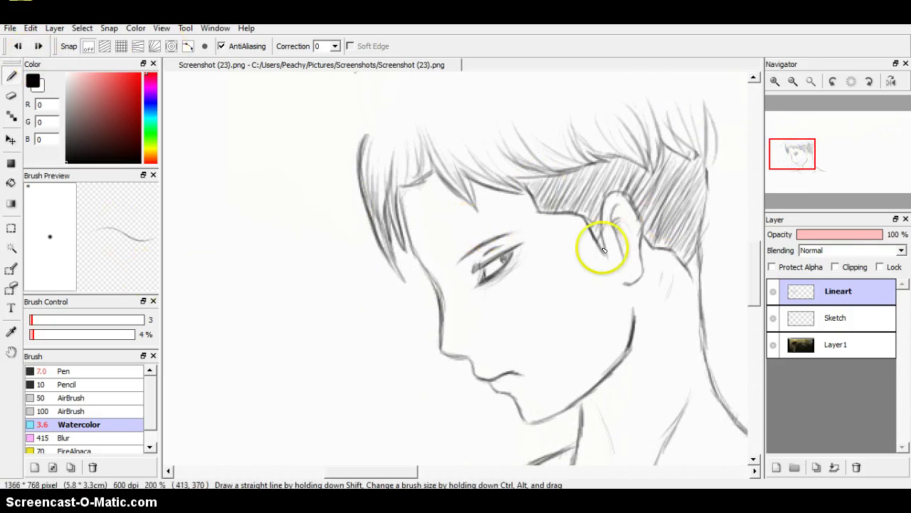
Darken the hatching on the shaved side of the head, from the temple back to above the ear
drag(529, 185, 531, 186)
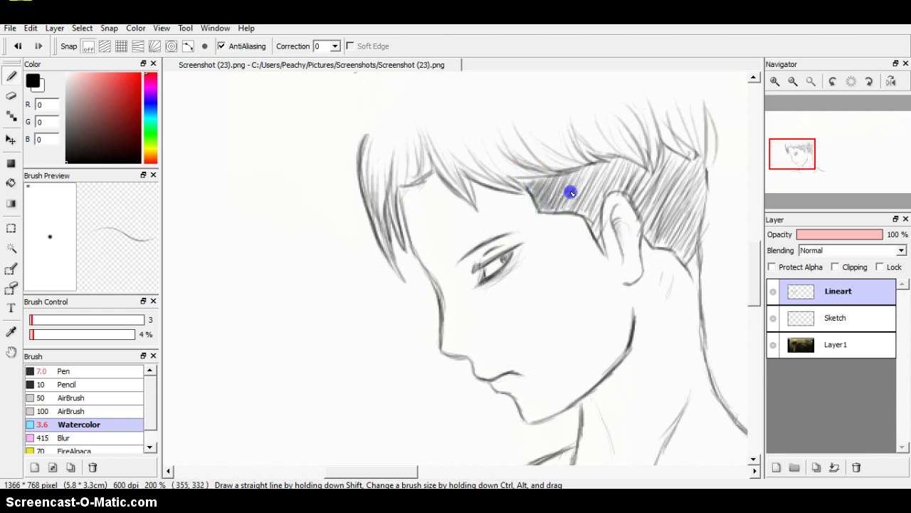
drag(571, 192, 529, 183)
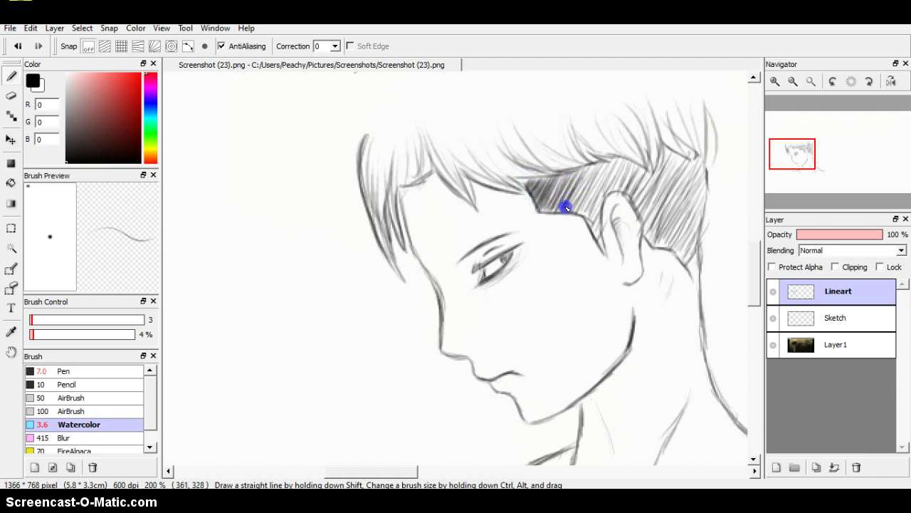
mouse_move(594, 187)
mouse_down()
mouse_move(586, 238)
mouse_move(605, 181)
mouse_move(556, 185)
mouse_move(624, 164)
mouse_move(596, 229)
mouse_up()
drag(615, 171, 604, 189)
mouse_move(628, 169)
mouse_down()
mouse_move(623, 207)
mouse_move(652, 162)
mouse_up()
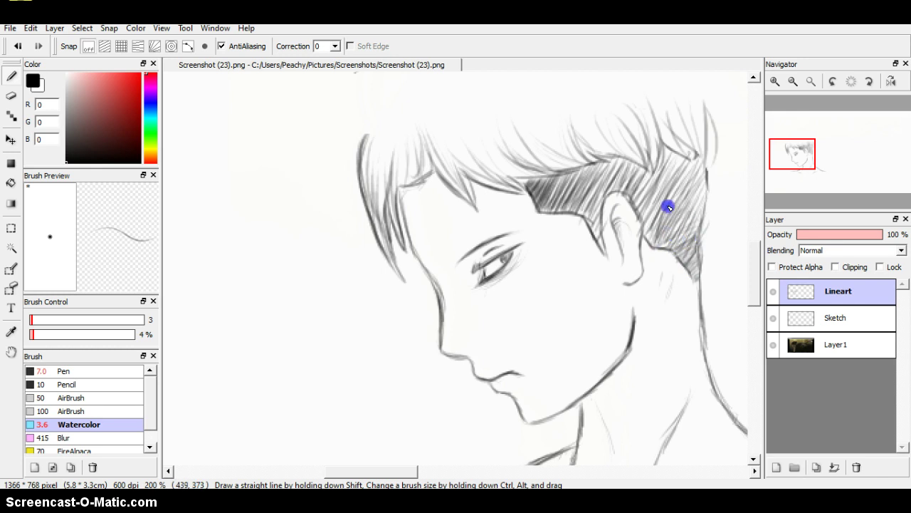
Add denser hatching behind the ear and at the nape, and touch up the shading near the temple
drag(666, 173, 657, 198)
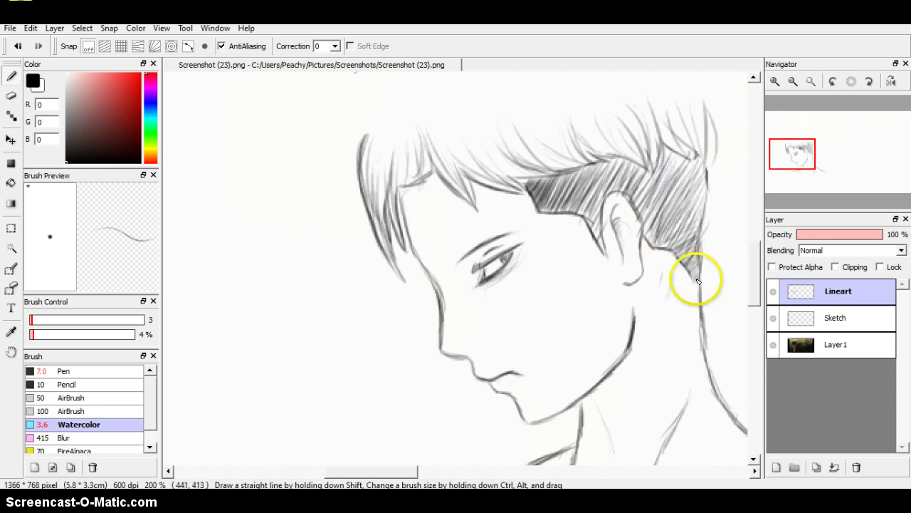
drag(697, 280, 697, 284)
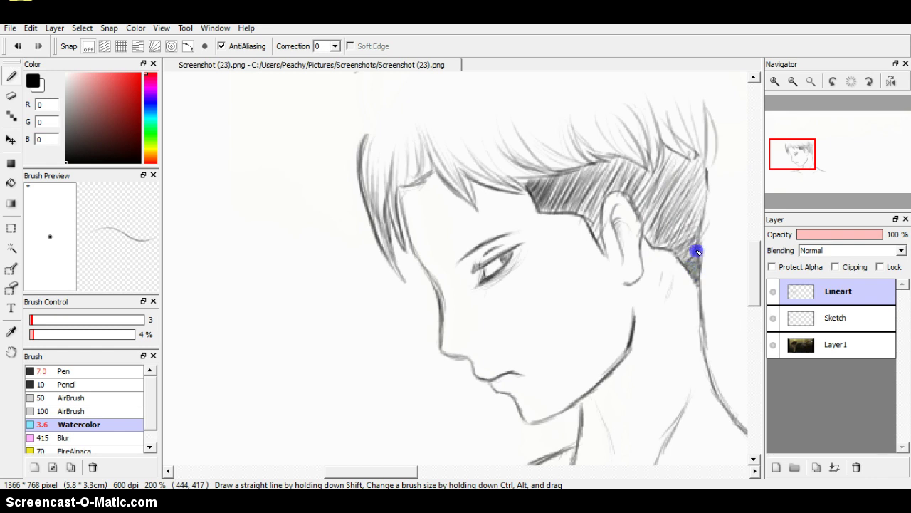
drag(672, 243, 698, 218)
drag(570, 184, 588, 181)
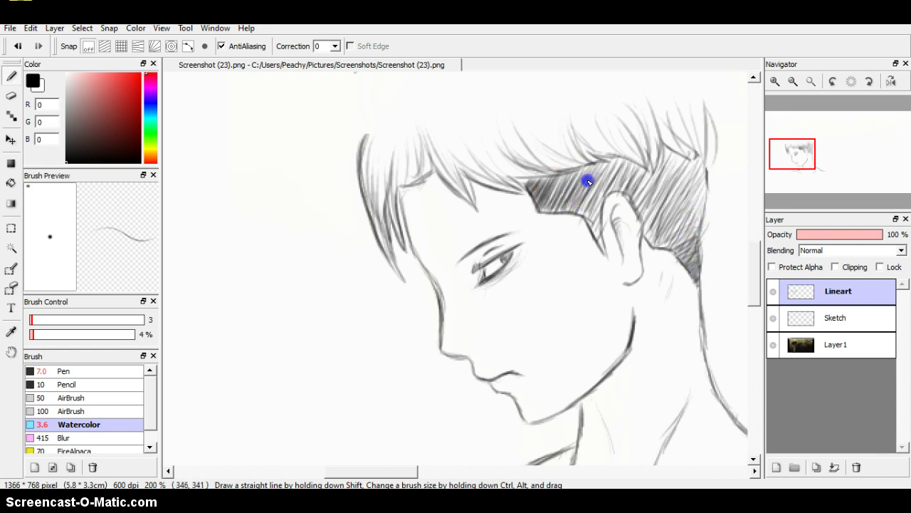
Shade the pointed sideburn in front of the ear and add strokes at the hairline behind it
drag(585, 224, 602, 246)
drag(600, 215, 604, 246)
mouse_move(593, 214)
mouse_down()
mouse_move(616, 163)
mouse_move(591, 207)
mouse_up()
drag(661, 161, 676, 151)
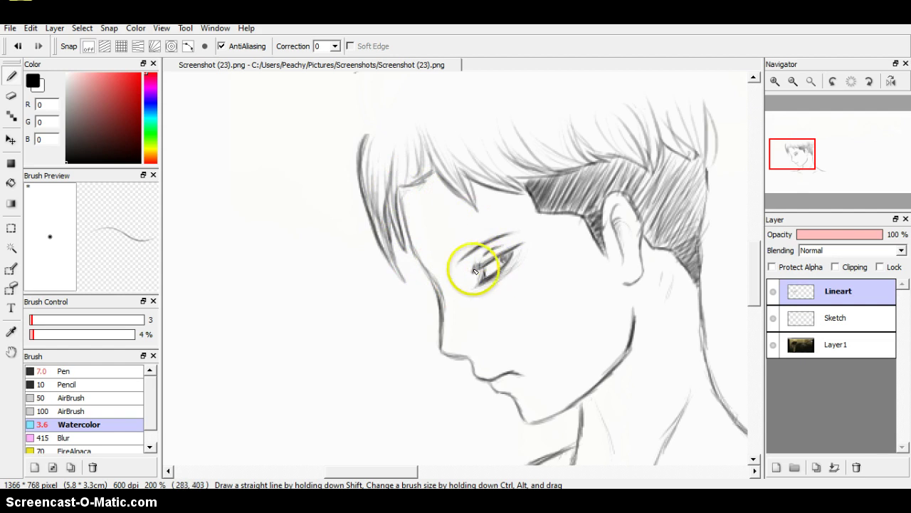
Touch up the inner corner of the eye and add a small nostril mark on the nose
mouse_move(474, 267)
mouse_down()
mouse_move(531, 237)
mouse_move(518, 247)
mouse_move(505, 234)
mouse_move(463, 257)
mouse_up()
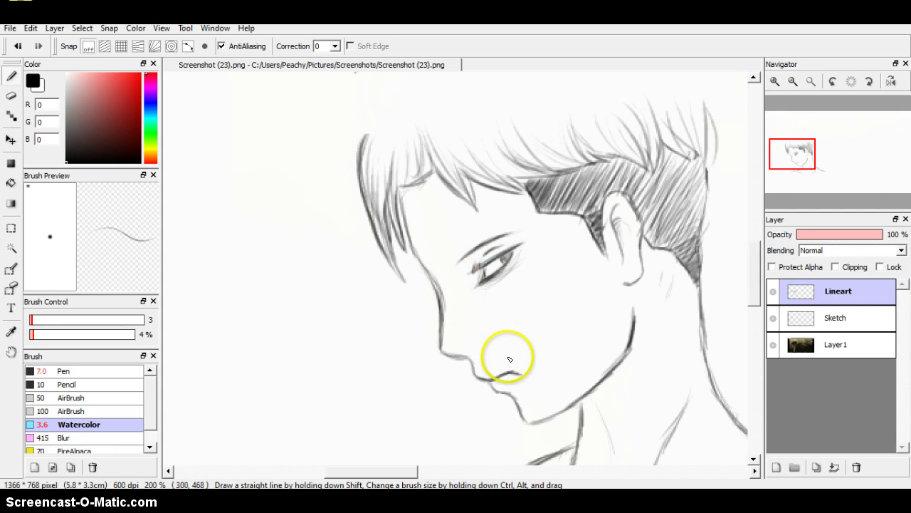
drag(462, 351, 465, 354)
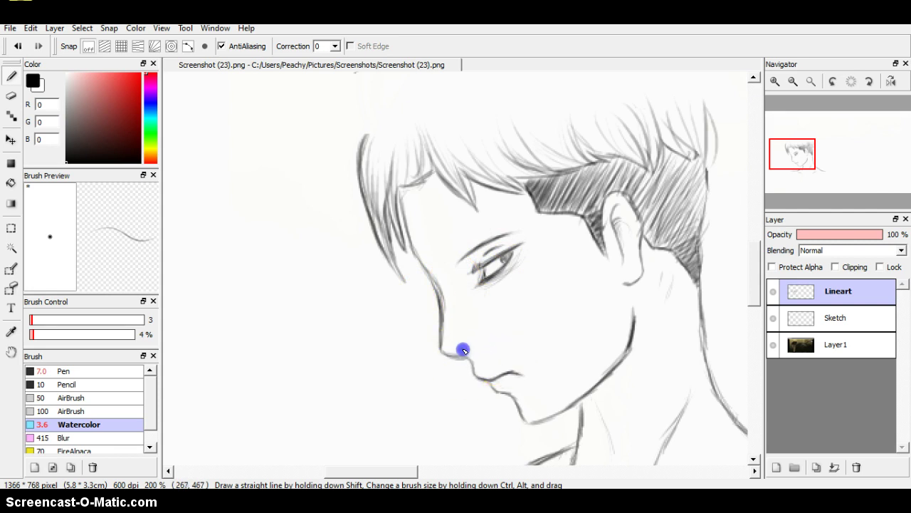
Erase the front collarbone marks and the inner part of the front shoulder line below the chin
drag(803, 152, 805, 166)
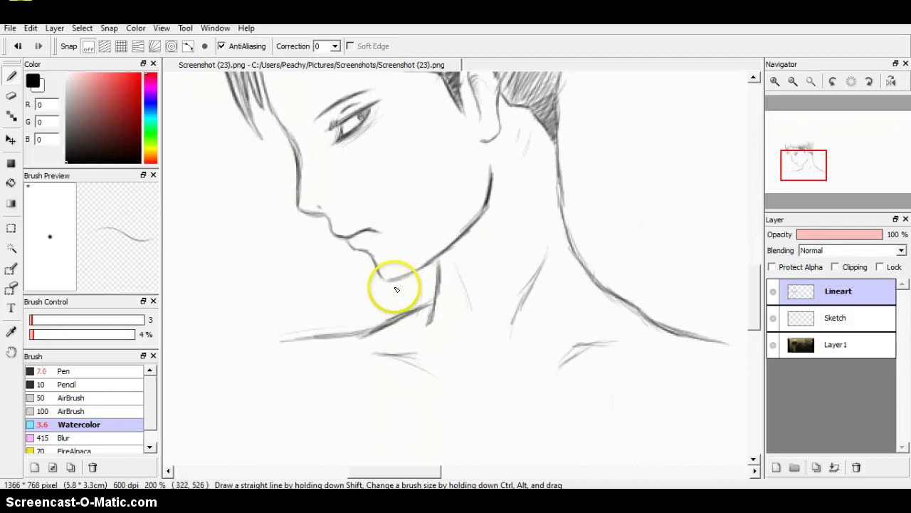
click(11, 96)
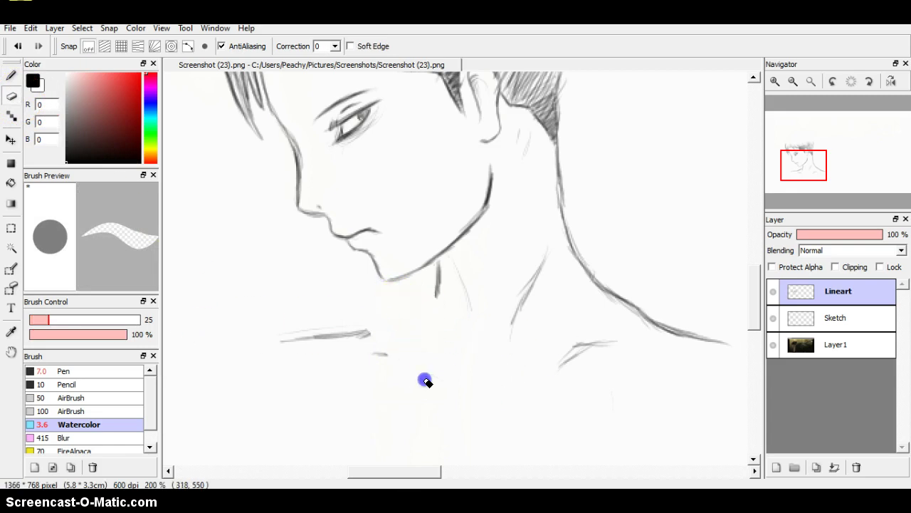
Redraw the front shoulder line toward the neck with the brush and add two slanted lines descending from it
click(11, 75)
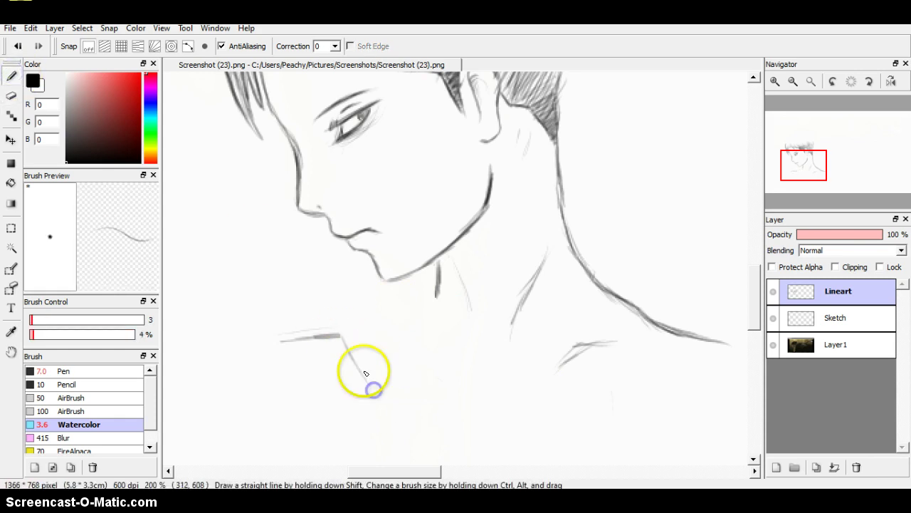
drag(337, 332, 389, 418)
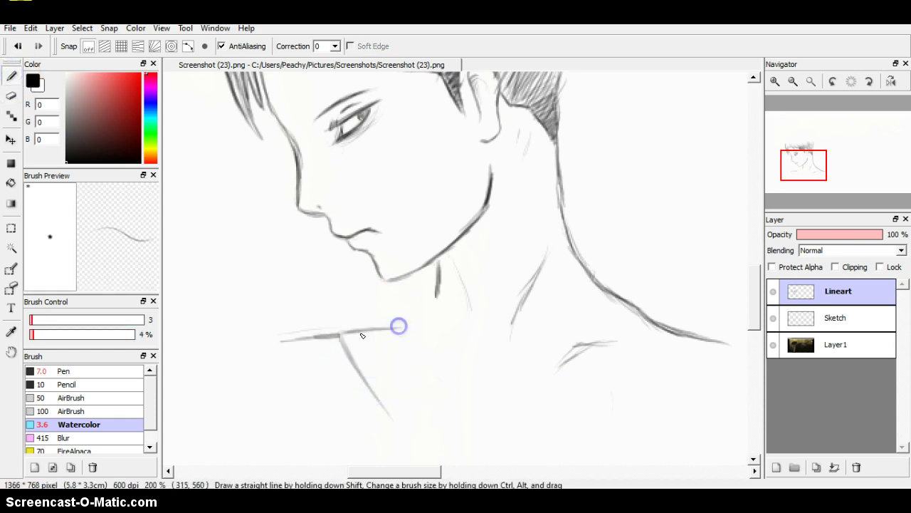
mouse_move(344, 332)
mouse_down()
mouse_move(394, 328)
mouse_move(457, 393)
mouse_move(438, 375)
mouse_up()
mouse_move(397, 329)
mouse_down()
mouse_move(457, 393)
mouse_move(404, 339)
mouse_move(433, 371)
mouse_up()
mouse_move(397, 329)
mouse_down()
mouse_move(435, 373)
mouse_move(420, 328)
mouse_up()
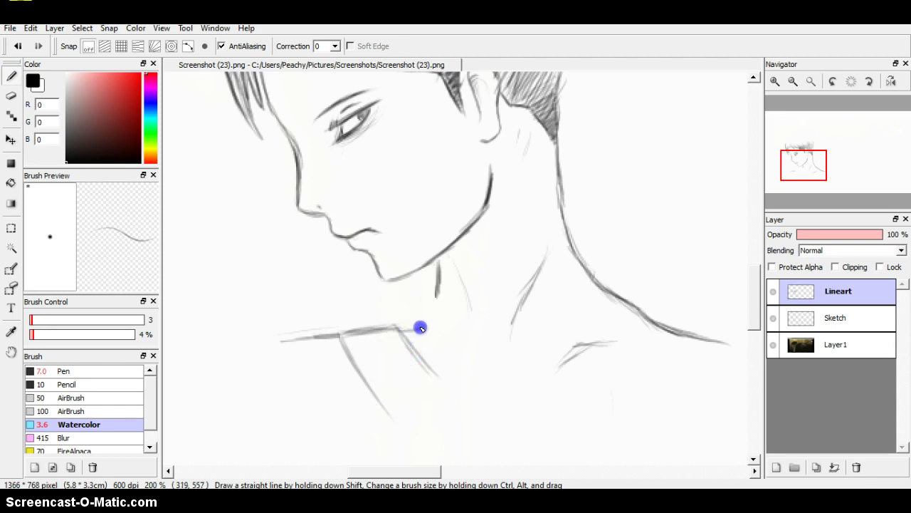
Join the front neck line to the shoulder, draw a diagonal neckline down the chest, and add another slanted fold
drag(460, 353, 487, 373)
drag(429, 318, 486, 373)
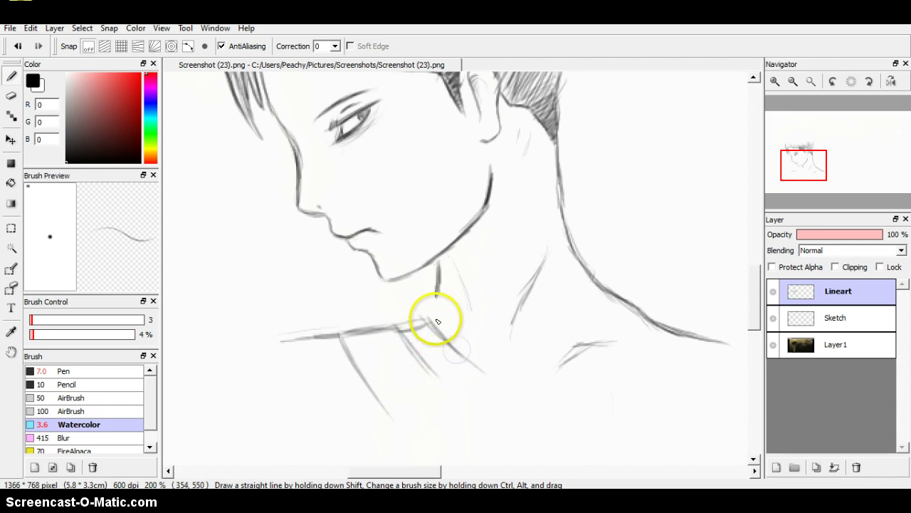
mouse_move(430, 318)
mouse_down()
mouse_move(434, 294)
mouse_move(439, 333)
mouse_move(504, 393)
mouse_up()
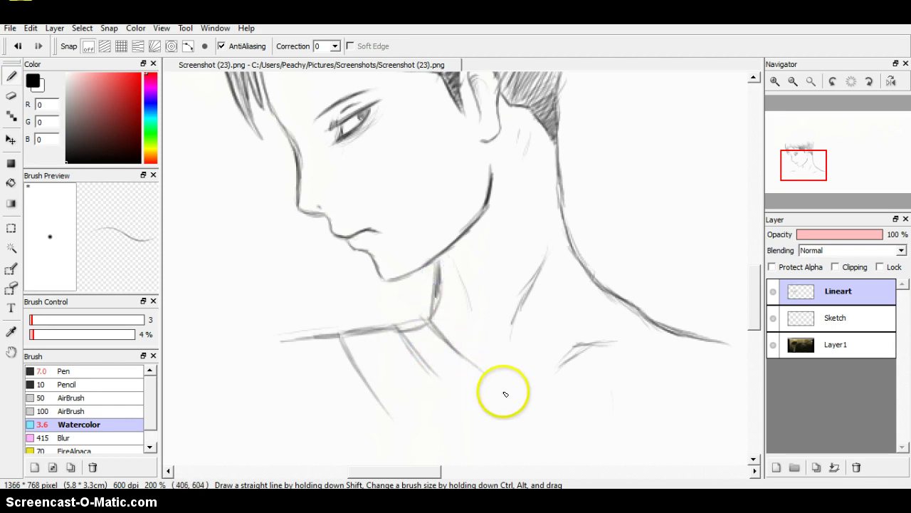
drag(457, 349, 513, 396)
drag(454, 349, 519, 397)
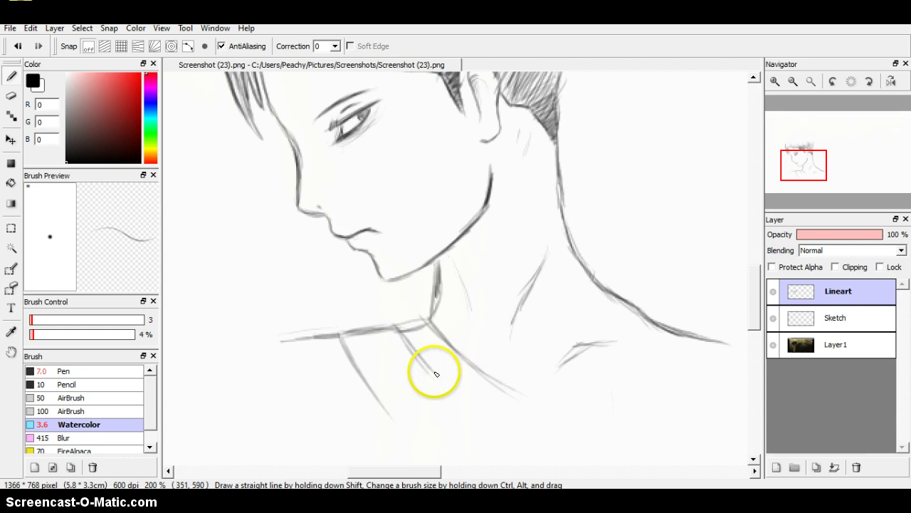
drag(385, 347, 459, 425)
drag(475, 369, 523, 406)
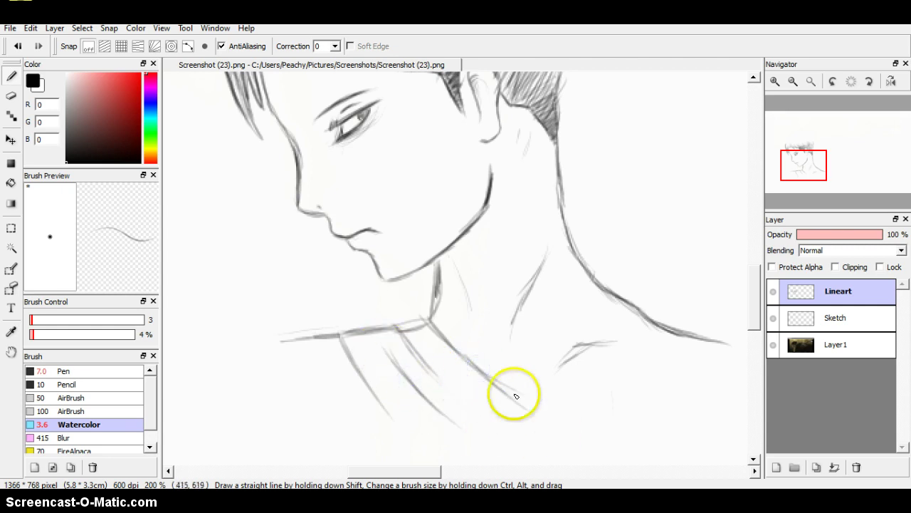
Handwrite "OKAY" and "Im sure" on two lines in the blank area in front of the character
click(808, 145)
mouse_move(808, 146)
mouse_down()
mouse_move(785, 179)
mouse_move(786, 169)
mouse_up()
drag(344, 243, 362, 257)
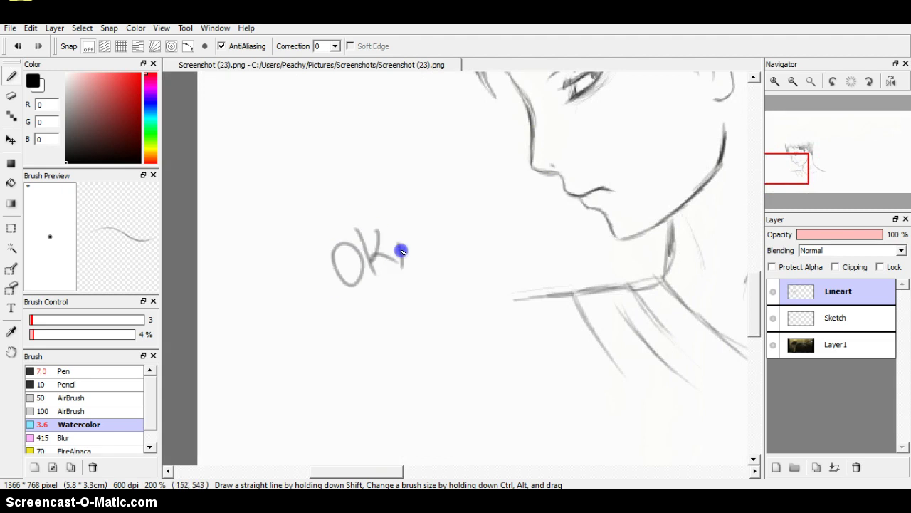
mouse_move(424, 229)
mouse_down()
mouse_move(443, 246)
mouse_move(448, 272)
mouse_up()
drag(327, 306, 344, 339)
mouse_move(320, 311)
mouse_down()
mouse_move(343, 336)
mouse_move(340, 304)
mouse_up()
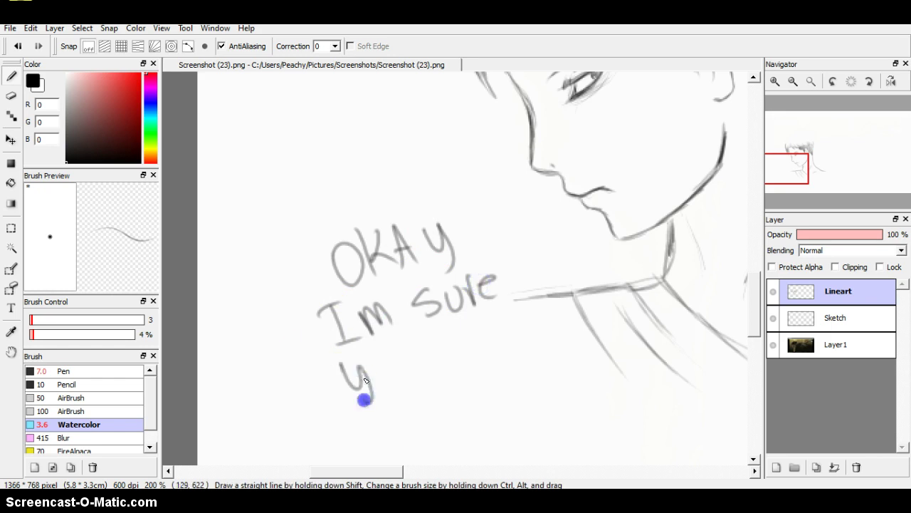
Continue the handwritten message with "your Bored", "By now" and "XD" beneath the first lines
mouse_move(422, 375)
mouse_down()
mouse_move(419, 348)
mouse_move(456, 363)
mouse_up()
drag(449, 339, 492, 340)
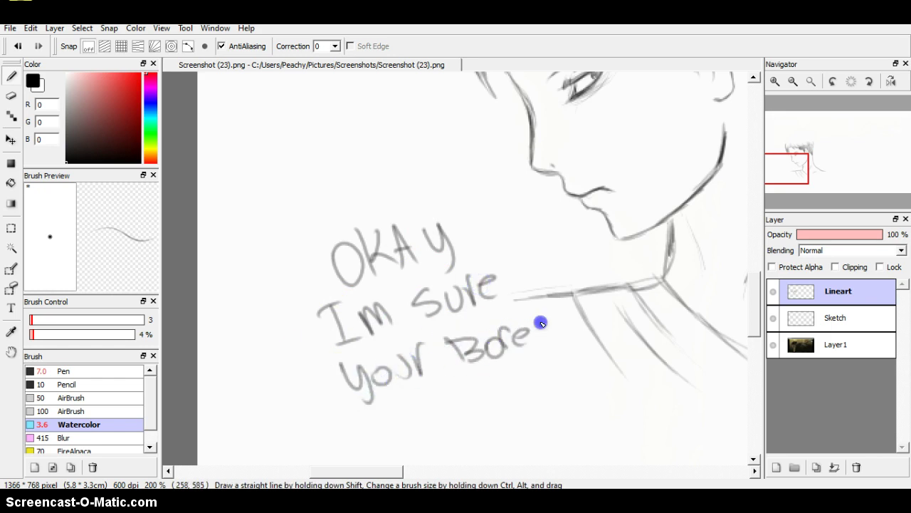
drag(545, 329, 548, 346)
drag(425, 397, 436, 410)
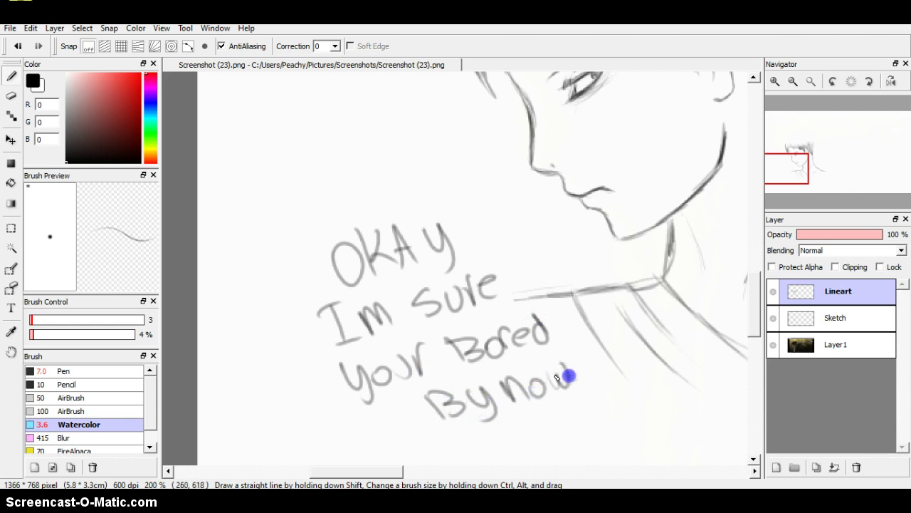
drag(550, 425, 548, 447)
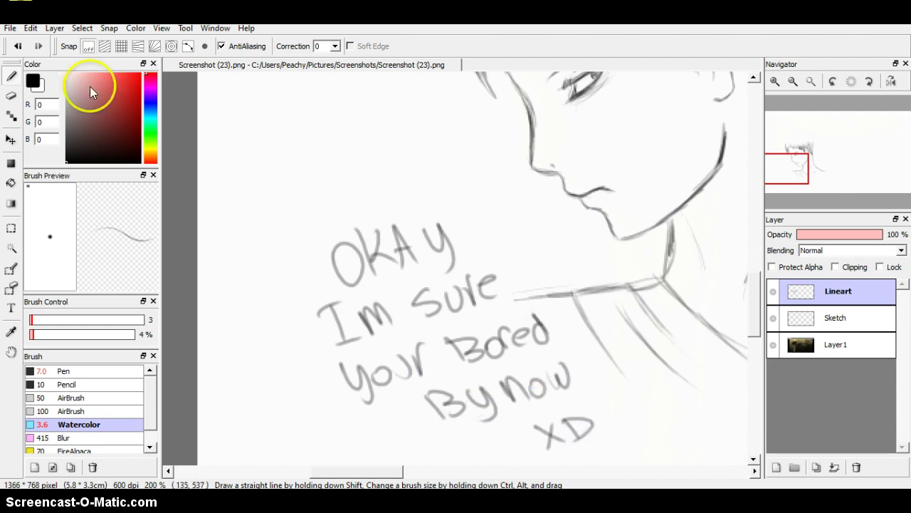
Undo the handwritten message in front of the character stroke by stroke until that area is blank
click(20, 45)
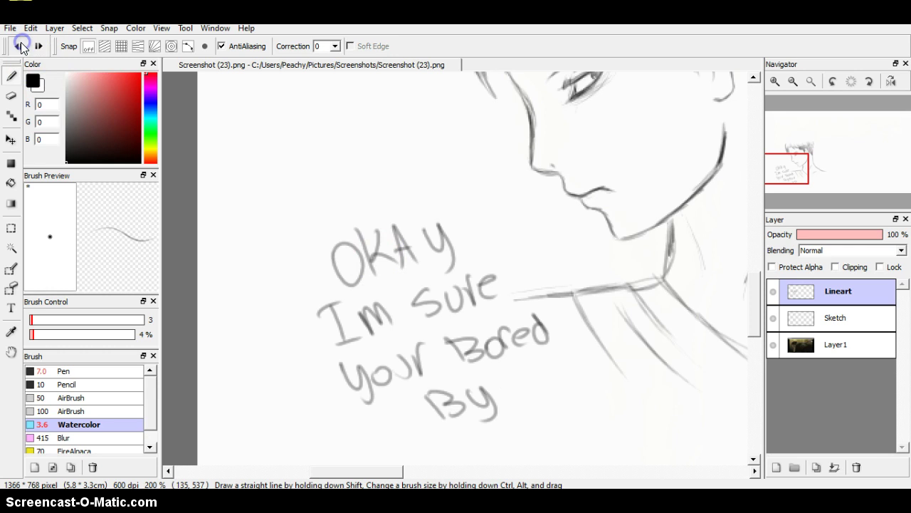
click(19, 45)
click(19, 46)
click(19, 46)
click(19, 45)
click(19, 46)
click(20, 45)
click(19, 46)
click(20, 46)
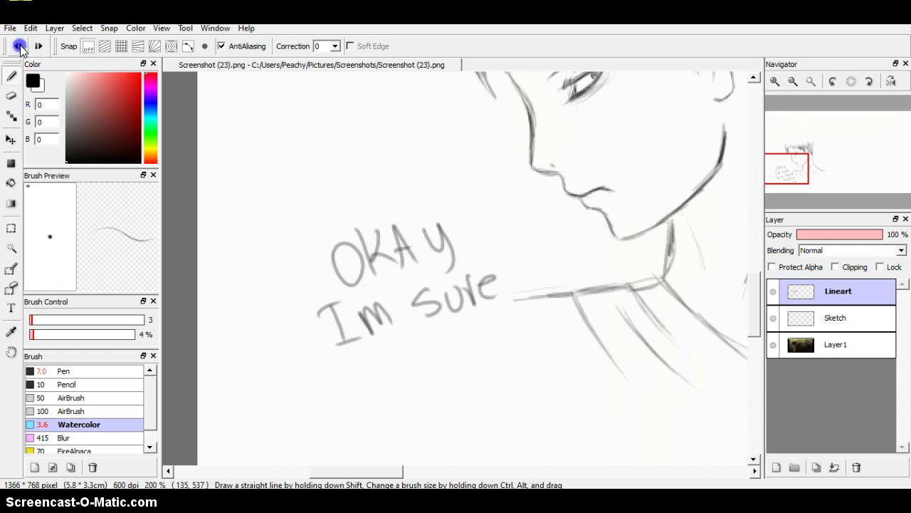
click(20, 46)
click(19, 46)
click(19, 45)
click(19, 45)
click(19, 45)
click(19, 46)
click(19, 45)
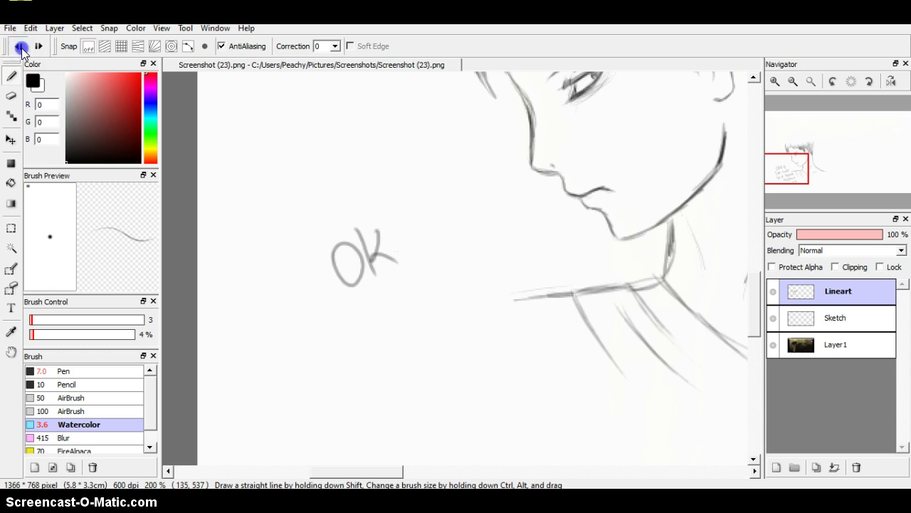
click(19, 46)
click(20, 46)
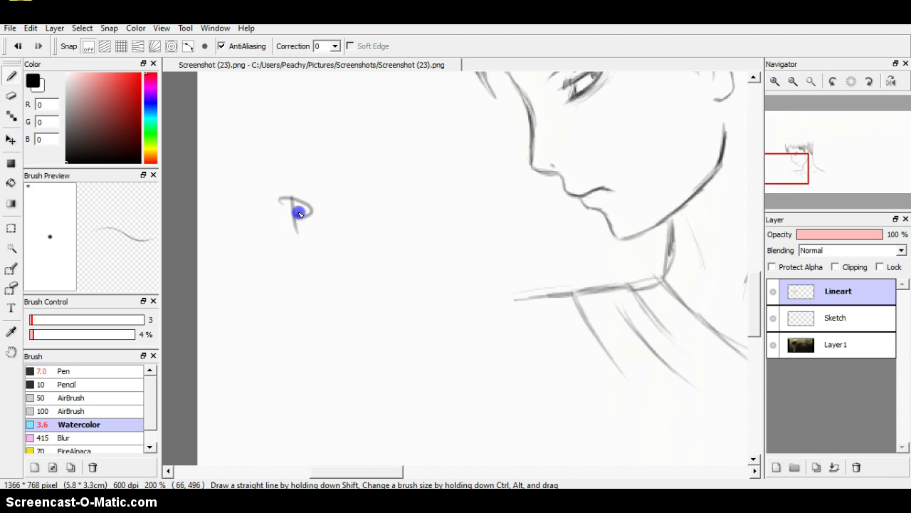
Handwrite "Bye Bye!" with the brush in the blank area in front of the character's face
mouse_move(319, 205)
mouse_down()
mouse_move(328, 239)
mouse_move(354, 227)
mouse_up()
drag(388, 199, 388, 218)
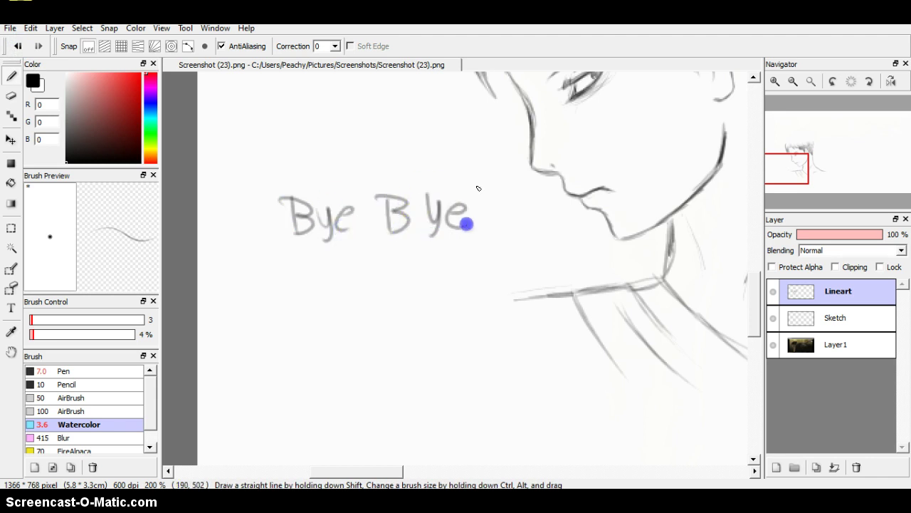
drag(473, 235, 478, 232)
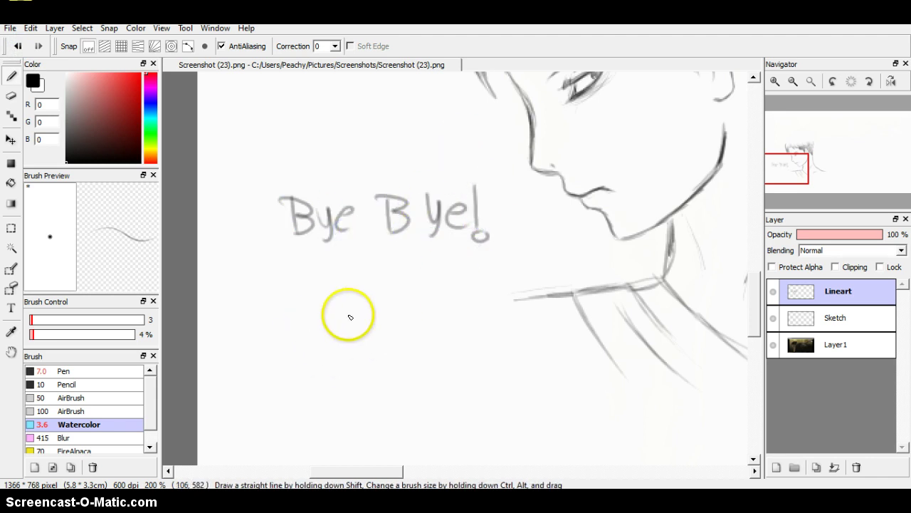
Doodle a small smiling face below the "Bye Bye!" text, with a rounded jaw, open mouth, eyes, eyebrows and nose
mouse_move(329, 285)
mouse_down()
mouse_move(403, 328)
mouse_move(349, 340)
mouse_move(386, 334)
mouse_up()
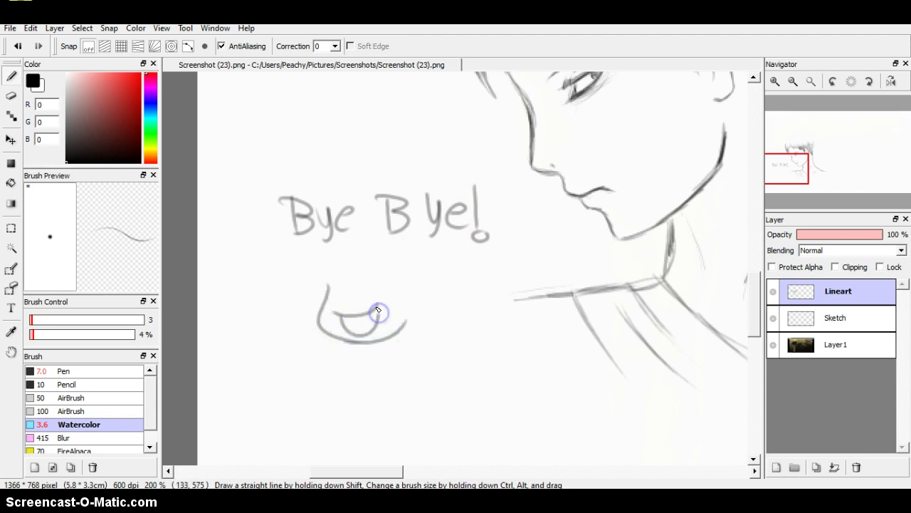
drag(389, 297, 343, 284)
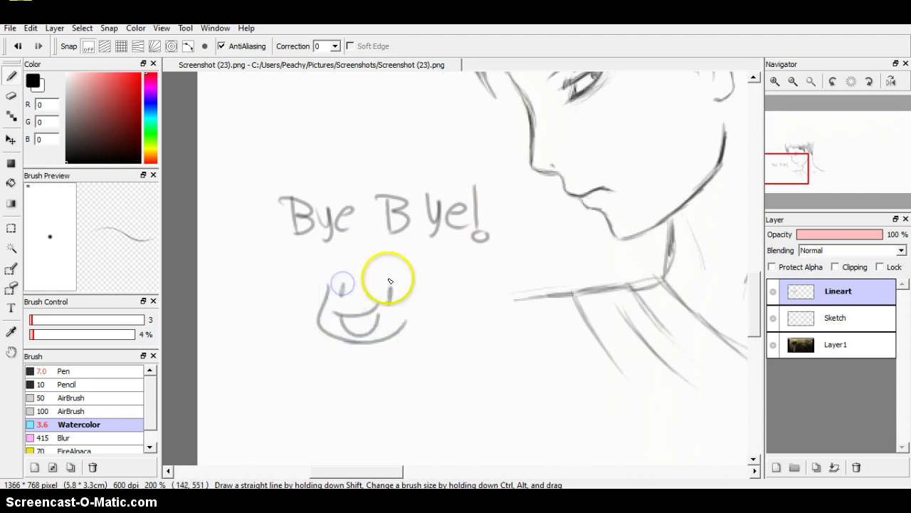
drag(398, 281, 391, 273)
drag(331, 277, 352, 269)
drag(352, 302, 360, 300)
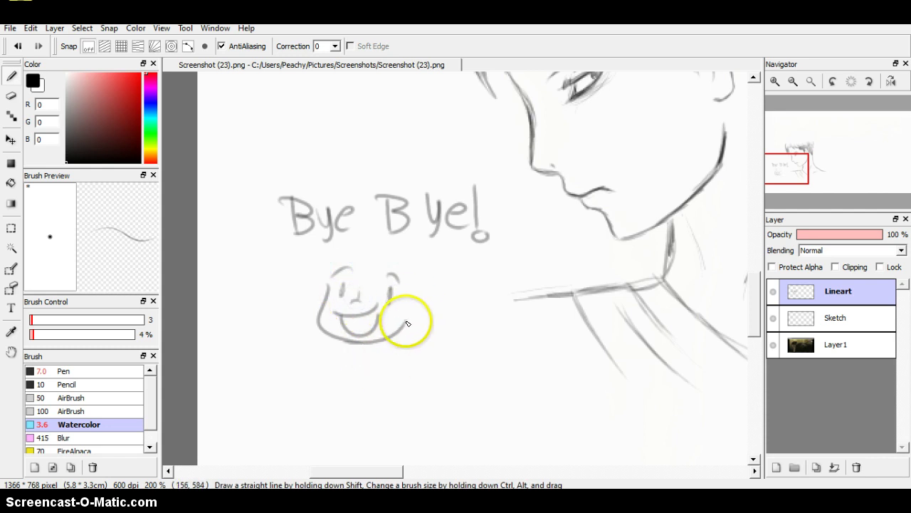
Add a rounded head of hair to the doodle with parted bangs, an ear and a small tuft on top
drag(407, 321, 411, 306)
mouse_move(376, 254)
mouse_down()
mouse_move(321, 291)
mouse_move(347, 258)
mouse_move(340, 234)
mouse_up()
drag(391, 290, 415, 276)
drag(398, 326, 430, 288)
drag(378, 255, 381, 274)
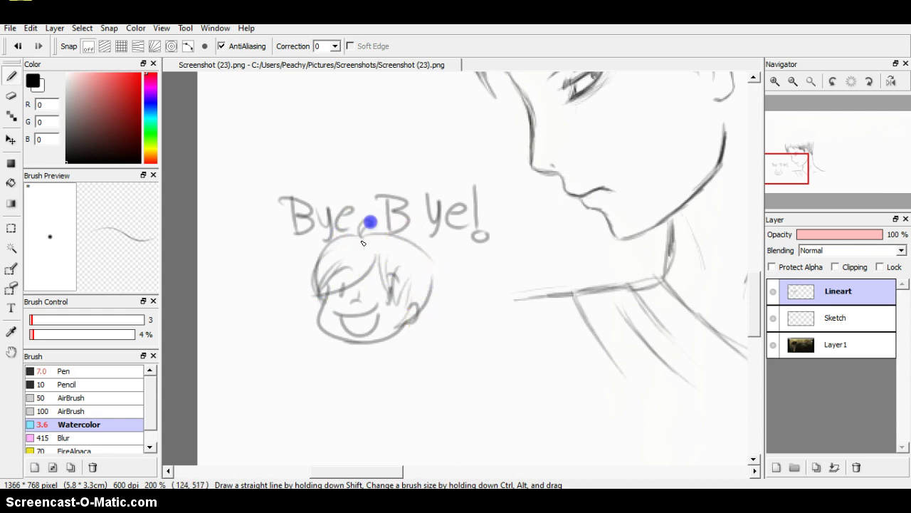
drag(371, 222, 369, 228)
drag(395, 307, 398, 316)
Draw the doodle's neck, collar and long wavy hair, plus a raised bent arm making a peace sign
mouse_move(357, 343)
mouse_down()
mouse_move(354, 353)
mouse_move(374, 356)
mouse_up()
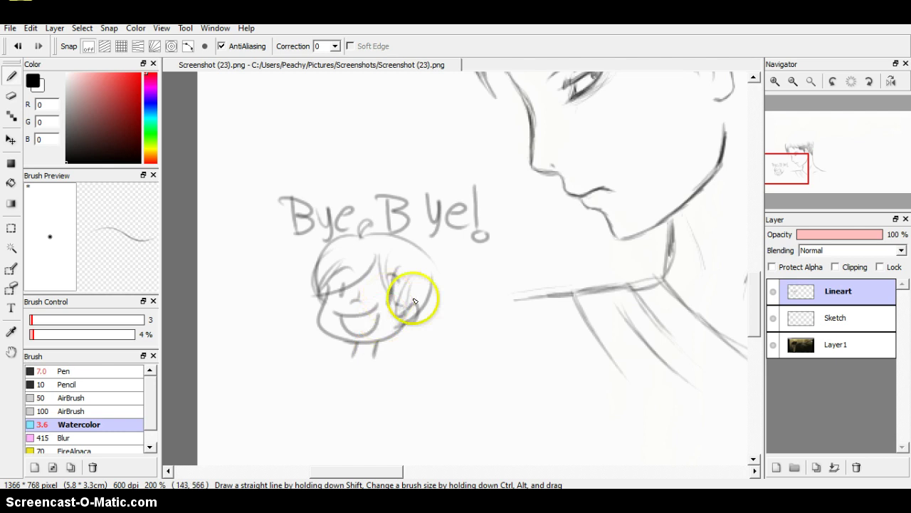
drag(422, 324, 422, 358)
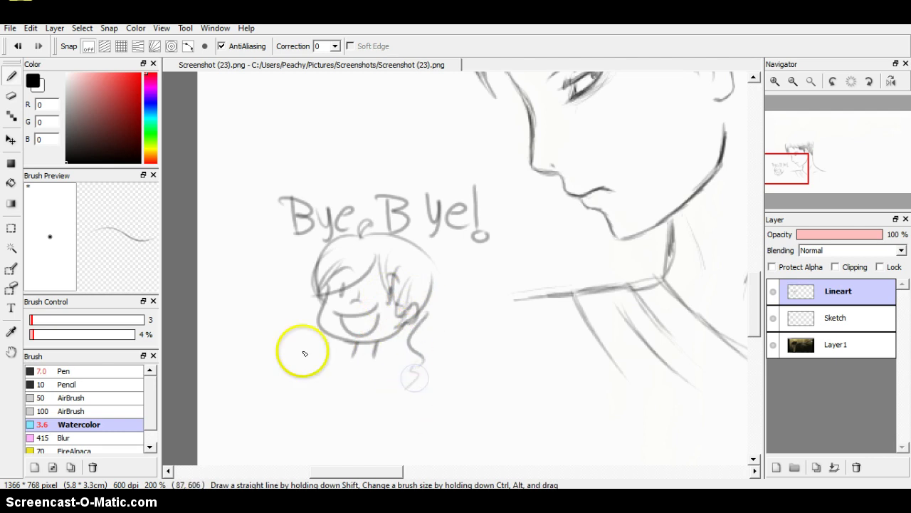
mouse_move(319, 314)
mouse_down()
mouse_move(313, 376)
mouse_move(327, 411)
mouse_move(346, 341)
mouse_move(346, 363)
mouse_move(427, 384)
mouse_move(410, 403)
mouse_move(430, 427)
mouse_up()
mouse_move(451, 384)
mouse_down()
mouse_move(437, 362)
mouse_move(413, 387)
mouse_move(439, 366)
mouse_up()
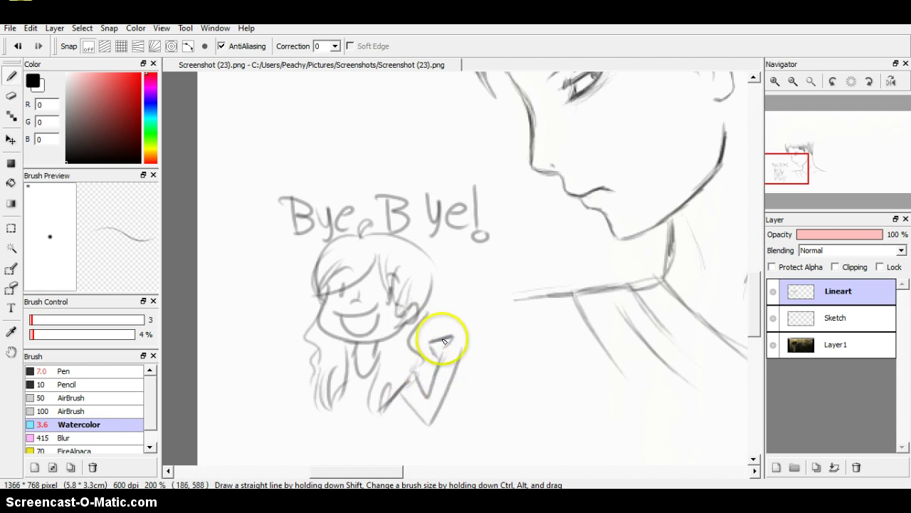
mouse_move(443, 334)
mouse_down()
mouse_move(444, 309)
mouse_move(454, 335)
mouse_up()
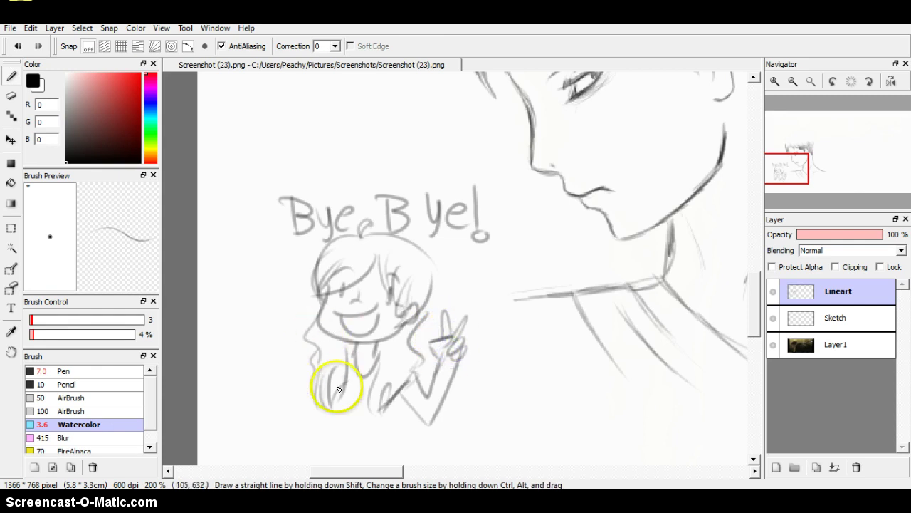
Draw the doodle's other arm bent at the elbow with its hand on the hip, and add the adjacent torso line
drag(318, 380, 281, 410)
drag(282, 410, 309, 441)
mouse_move(323, 396)
mouse_down()
mouse_move(321, 432)
mouse_move(307, 444)
mouse_move(321, 454)
mouse_move(320, 427)
mouse_move(308, 458)
mouse_up()
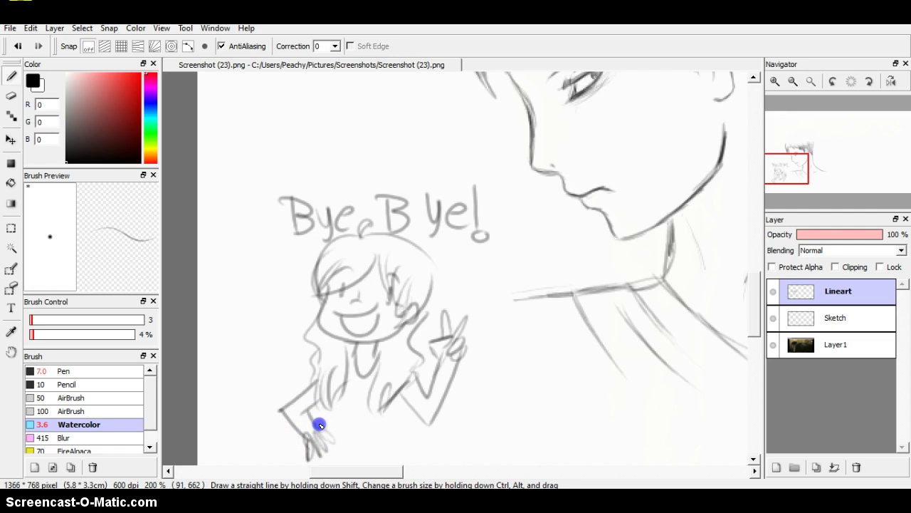
drag(320, 425, 322, 429)
drag(338, 388, 324, 427)
Finish the doodle's torso with a side line and bottom edge, and add sleeve lines and teeth in the smile
drag(400, 395, 388, 482)
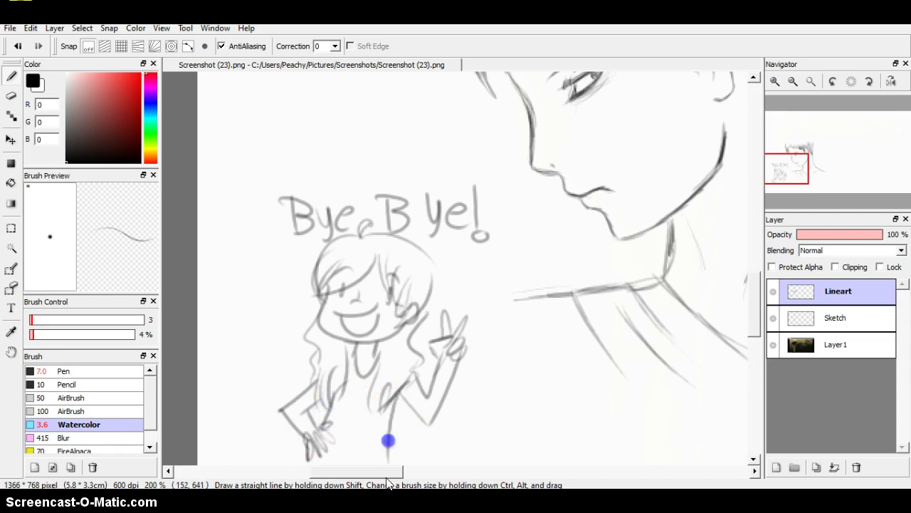
drag(388, 440, 388, 459)
drag(325, 451, 368, 458)
drag(412, 372, 417, 407)
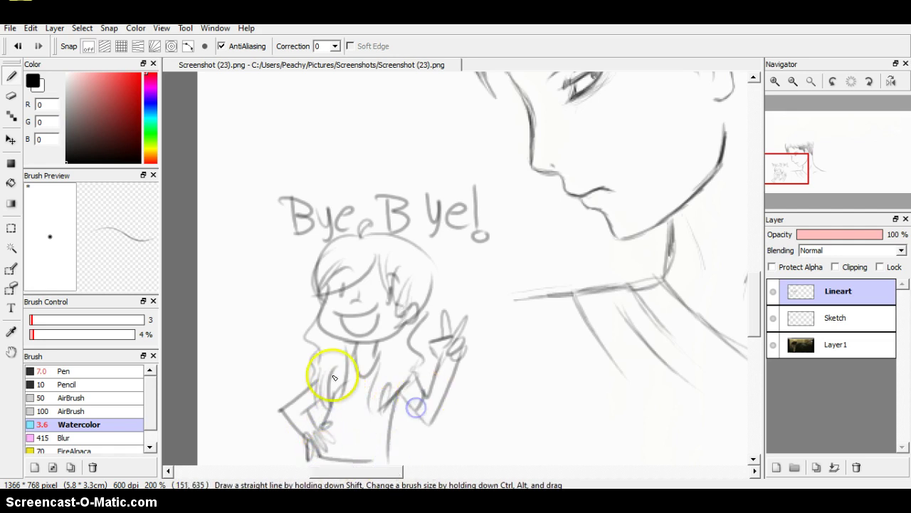
drag(314, 380, 320, 400)
mouse_move(347, 323)
mouse_down()
mouse_move(373, 321)
mouse_move(361, 326)
mouse_up()
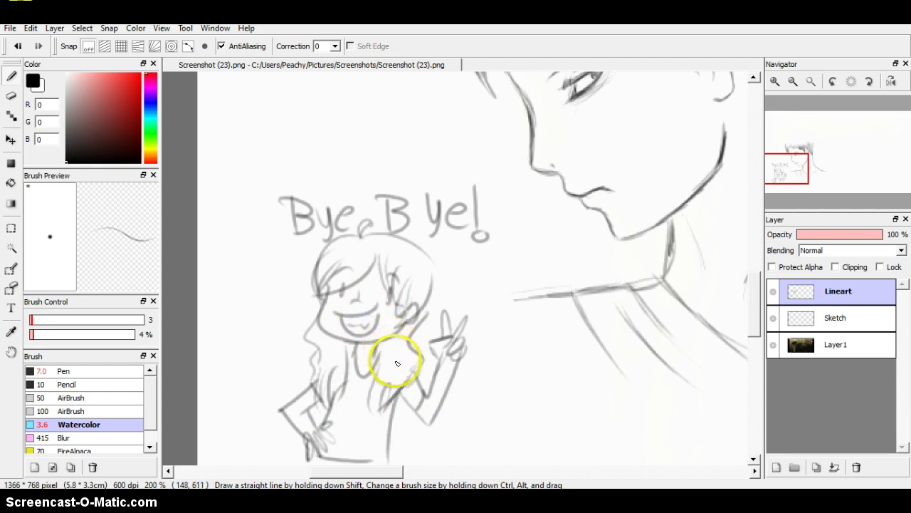